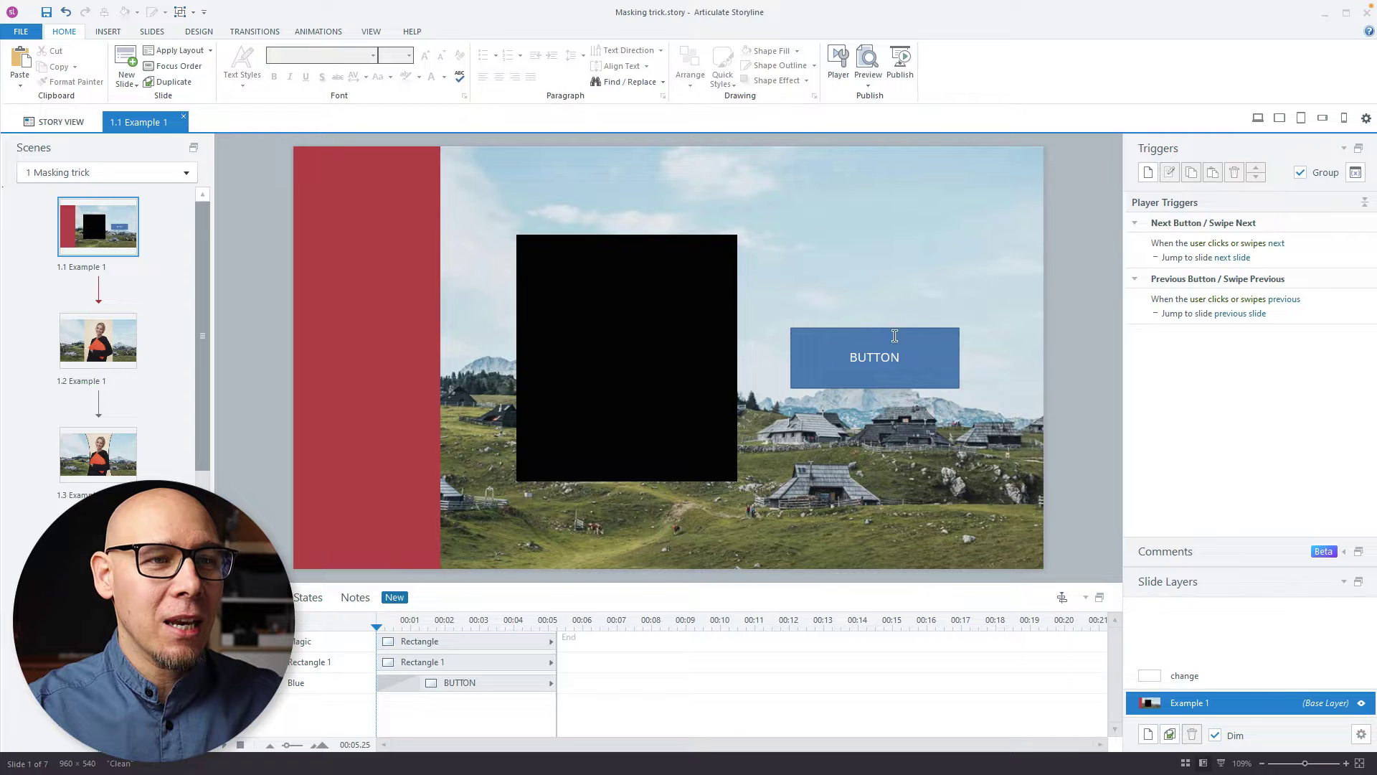
# Step: Give the black rectangle a Slide background fill in Format Shape so it blends into the photo
pyautogui.click(851, 330)
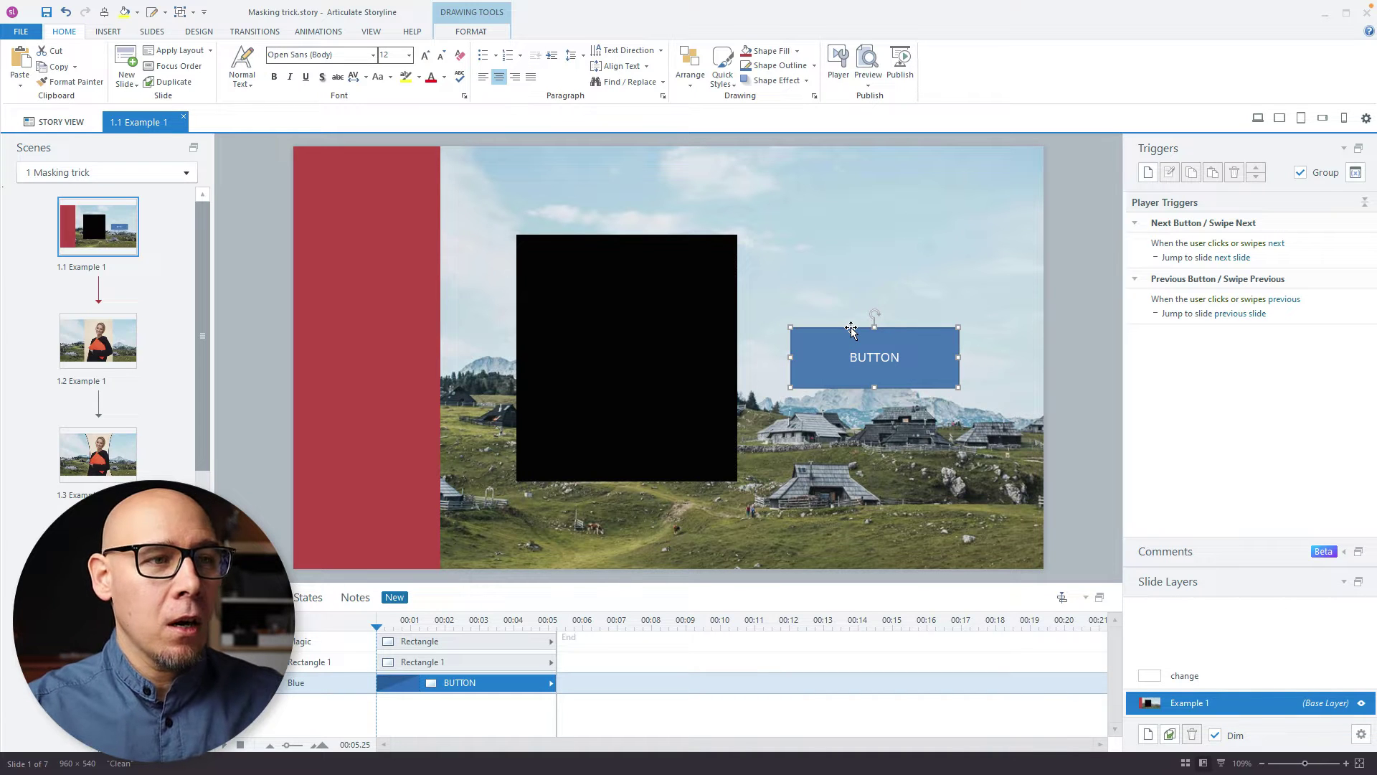
pyautogui.click(656, 320)
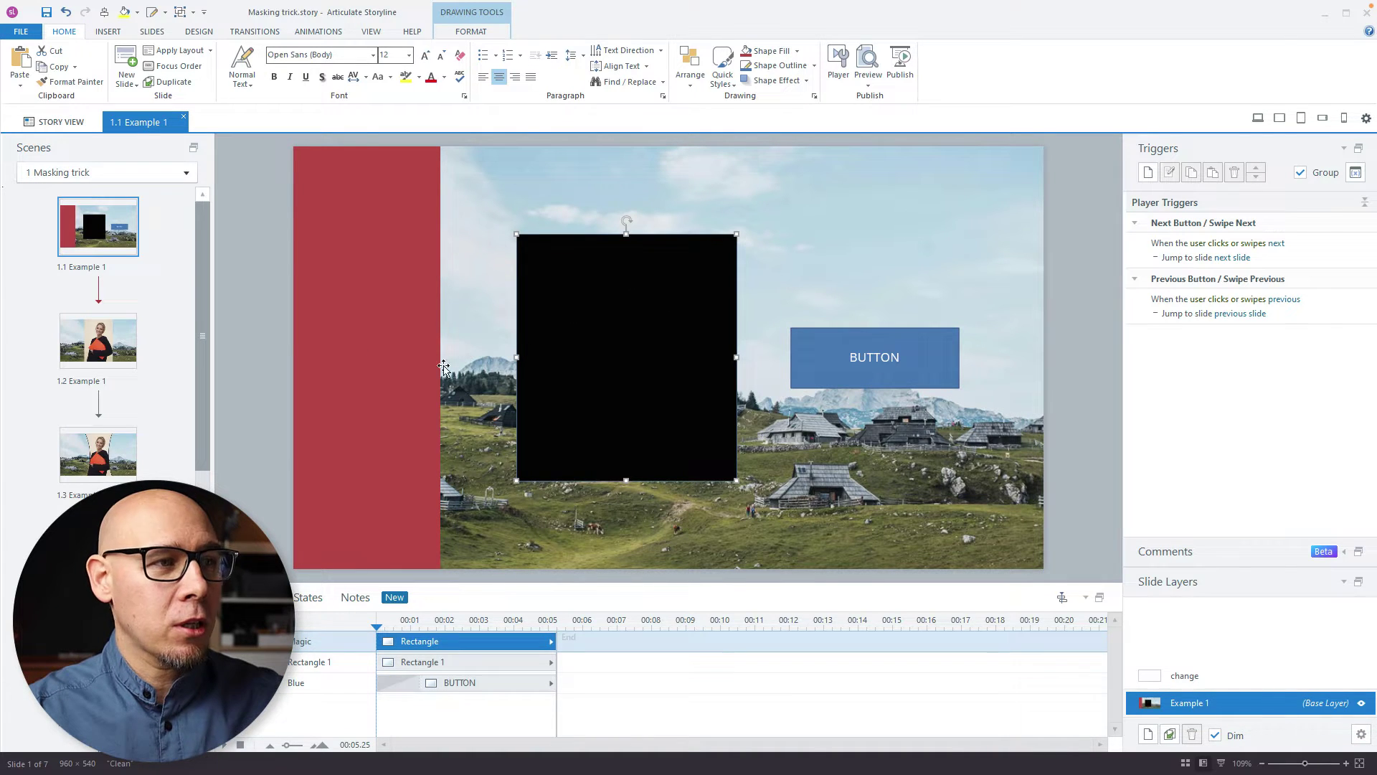
pyautogui.click(365, 319)
pyautogui.click(614, 294)
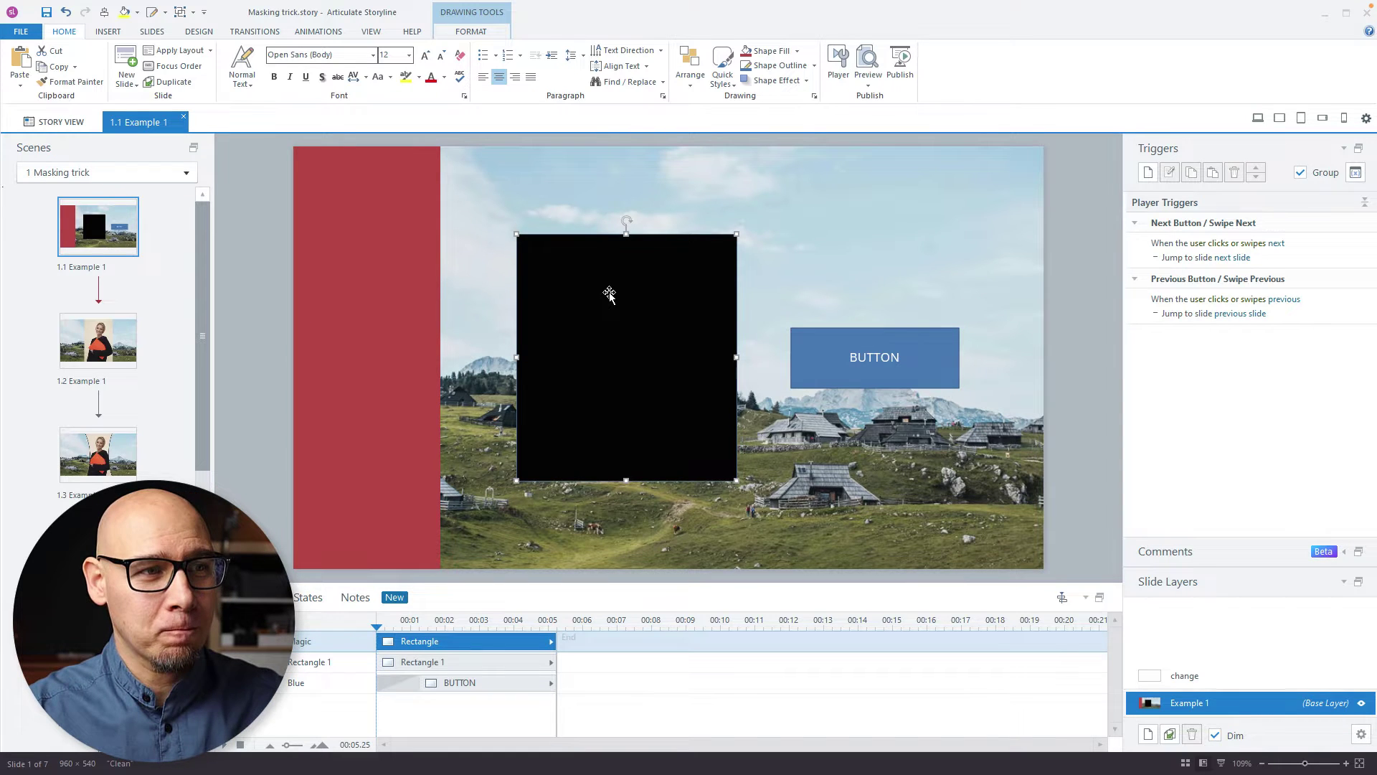
pyautogui.doubleClick(670, 292)
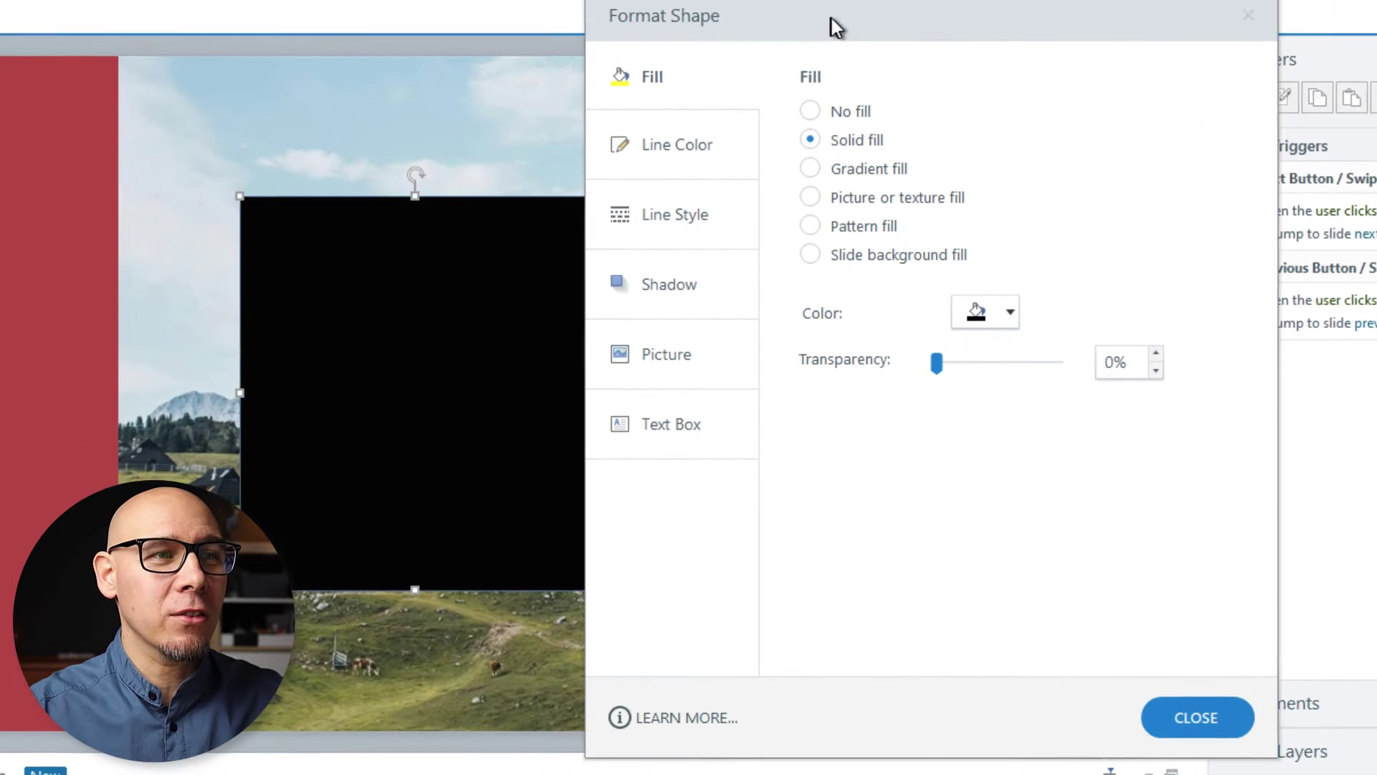
pyautogui.click(885, 252)
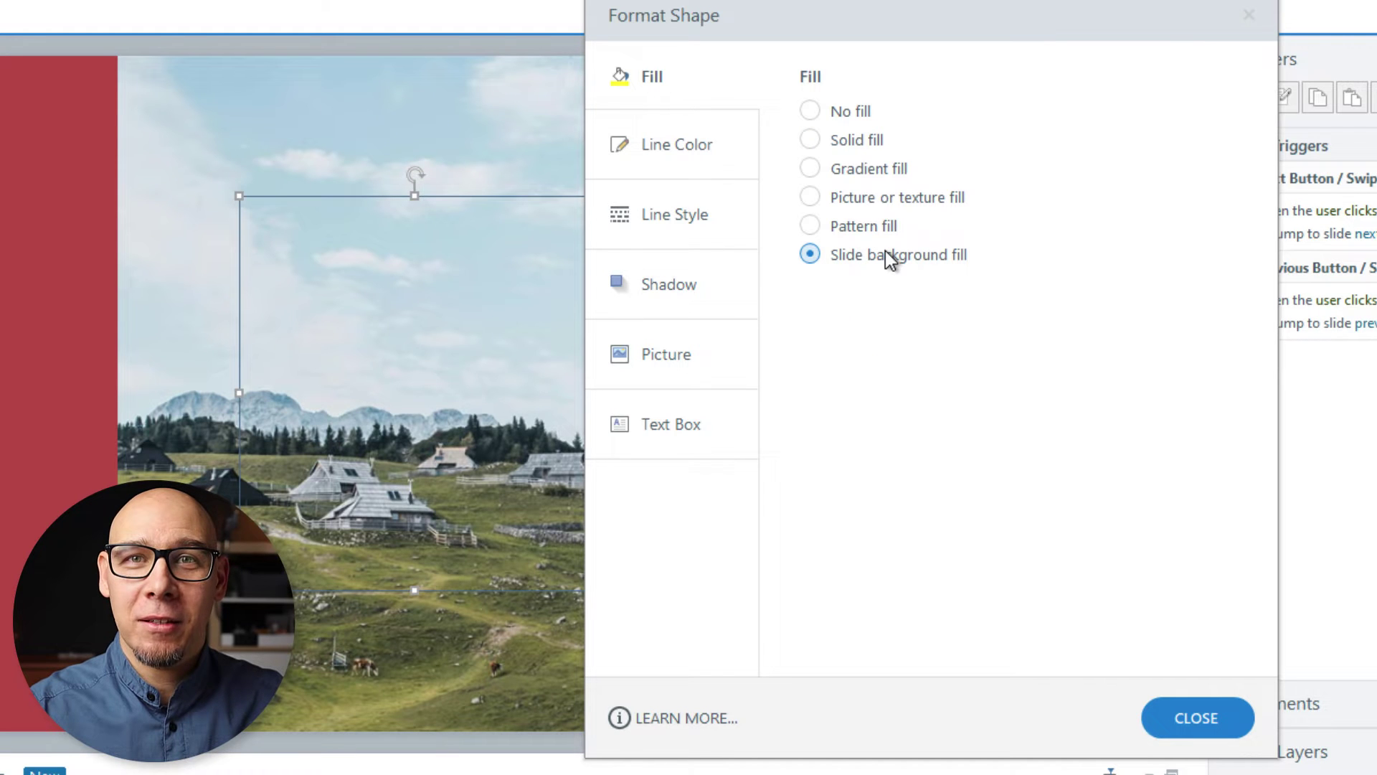
pyautogui.click(1184, 717)
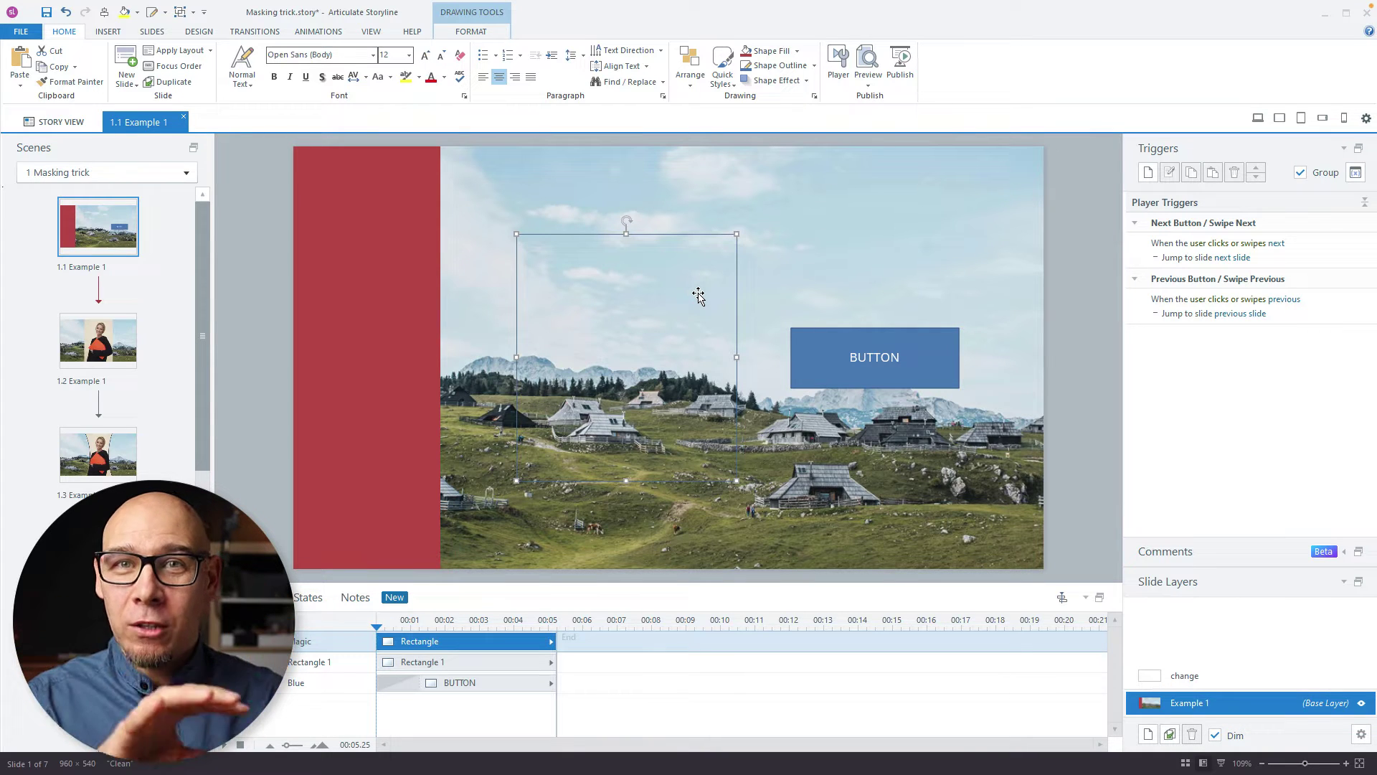
# Step: Drag the background-filled rectangle left over the red bar's right edge, fine-tuning its position
pyautogui.moveTo(701, 287); pyautogui.dragTo(564, 300)
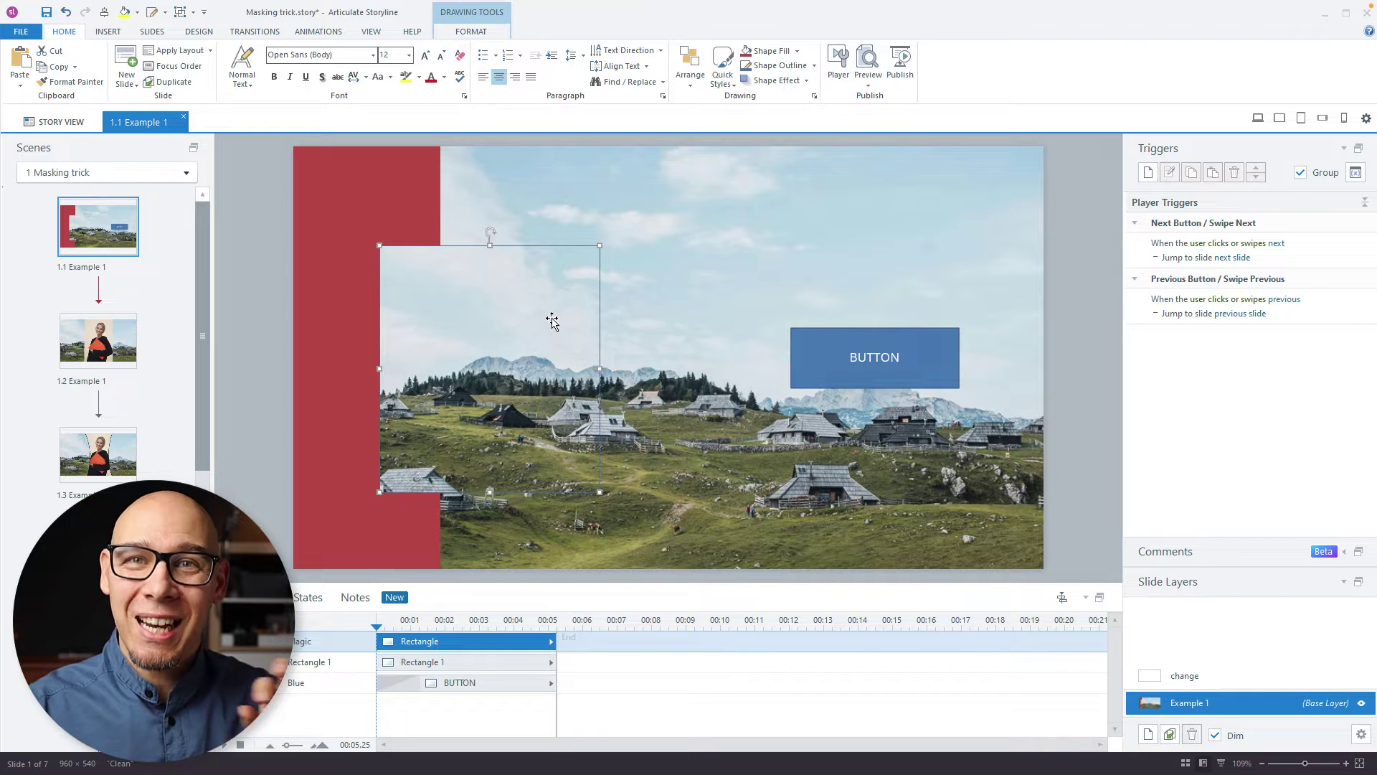
pyautogui.moveTo(545, 310)
pyautogui.mouseDown()
pyautogui.moveTo(529, 311)
pyautogui.moveTo(547, 302)
pyautogui.moveTo(536, 295)
pyautogui.mouseUp()
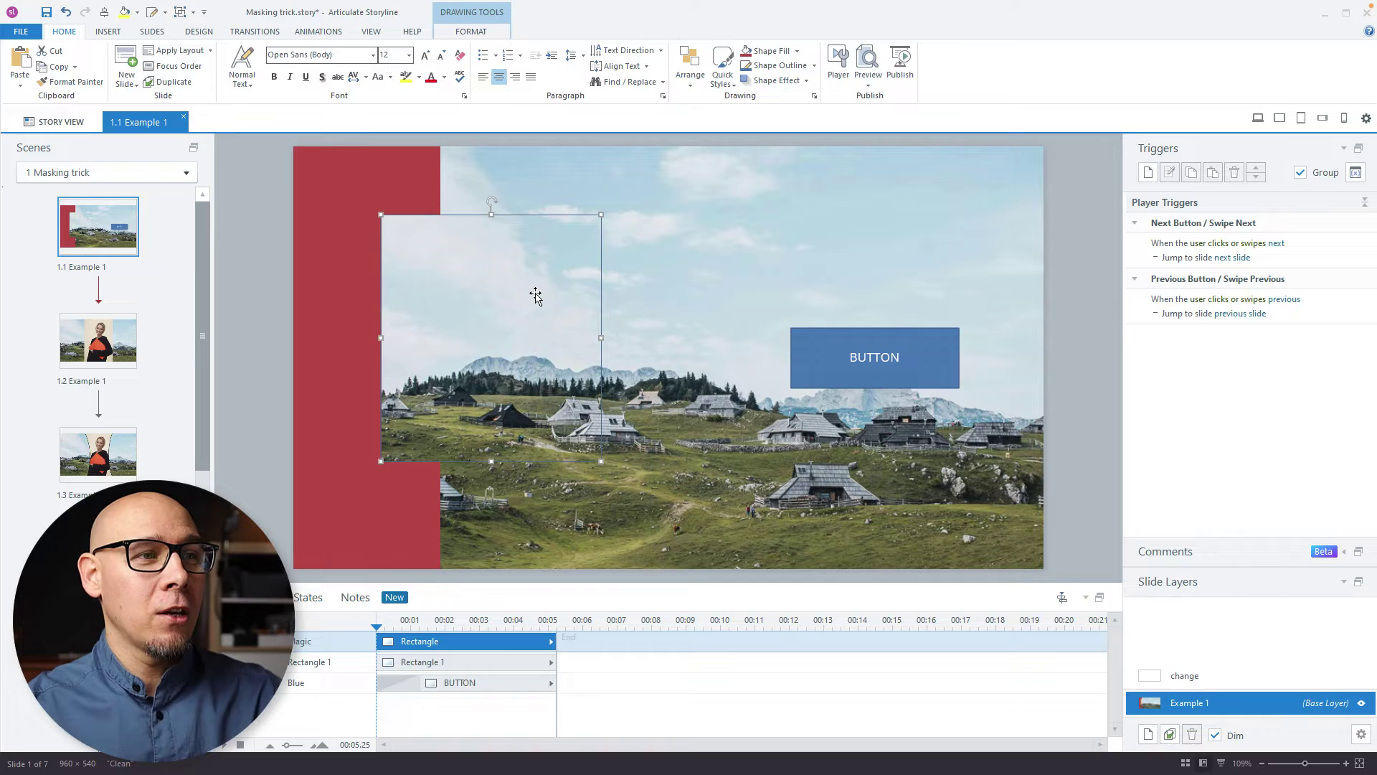
pyautogui.moveTo(535, 296); pyautogui.dragTo(566, 298)
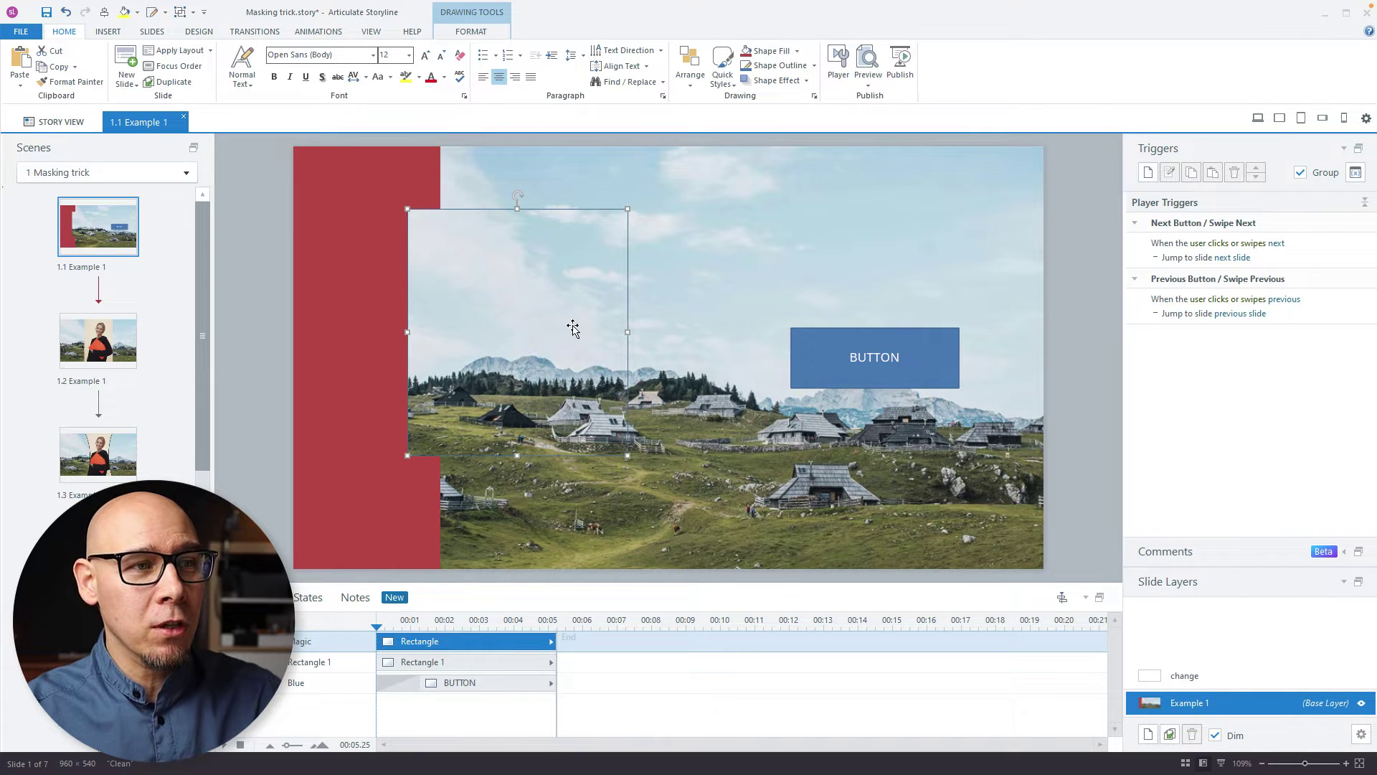
pyautogui.moveTo(567, 331); pyautogui.dragTo(614, 332)
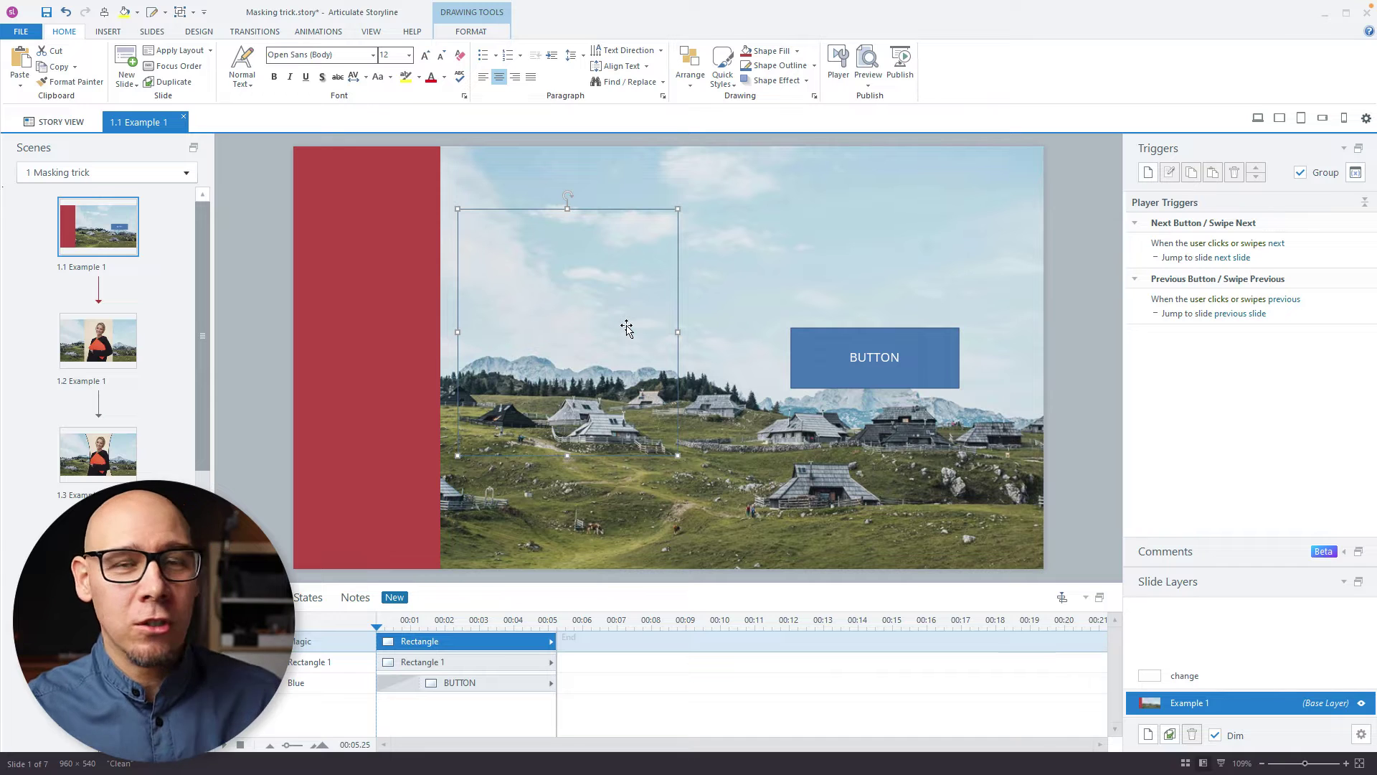
pyautogui.moveTo(633, 317); pyautogui.dragTo(579, 330)
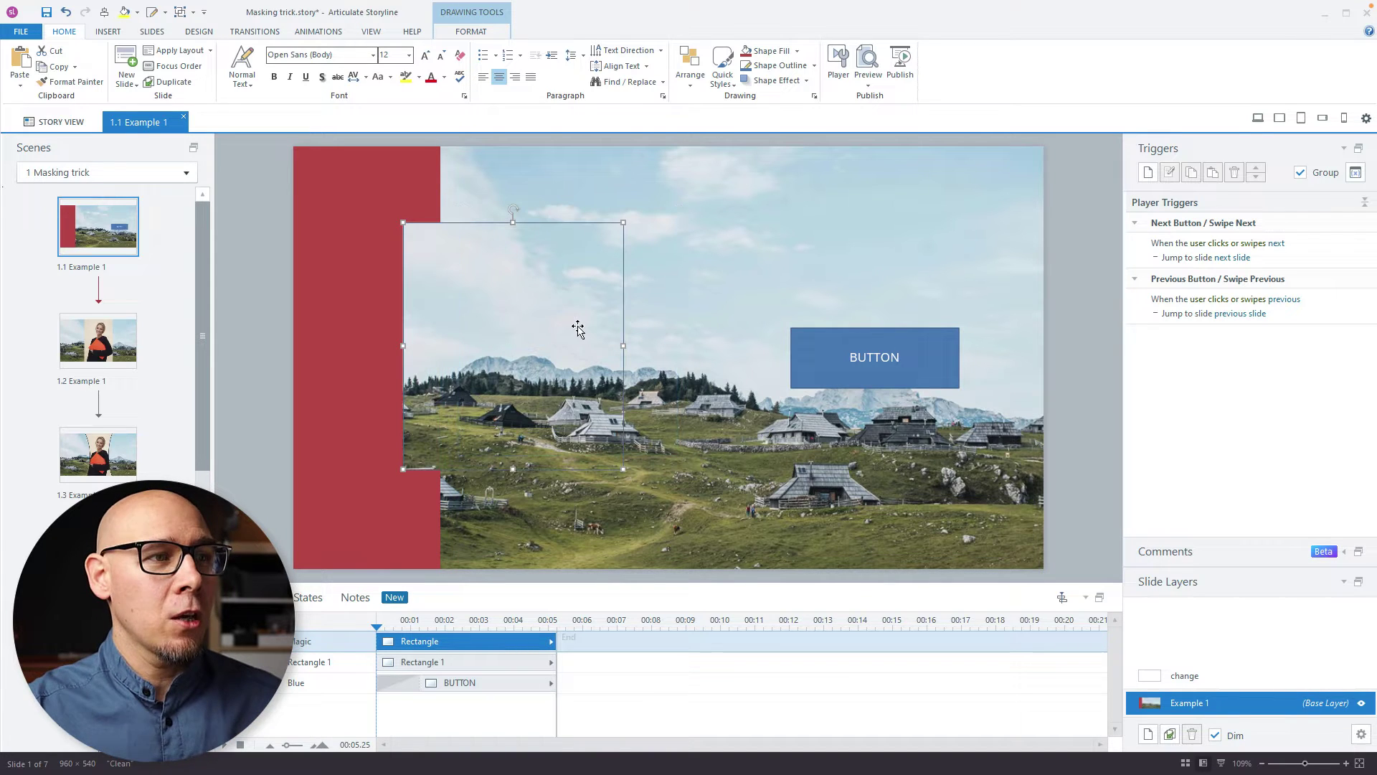
# Step: Delete the red bar, then move the mask to the slide's left edge and widen it
pyautogui.click(394, 264)
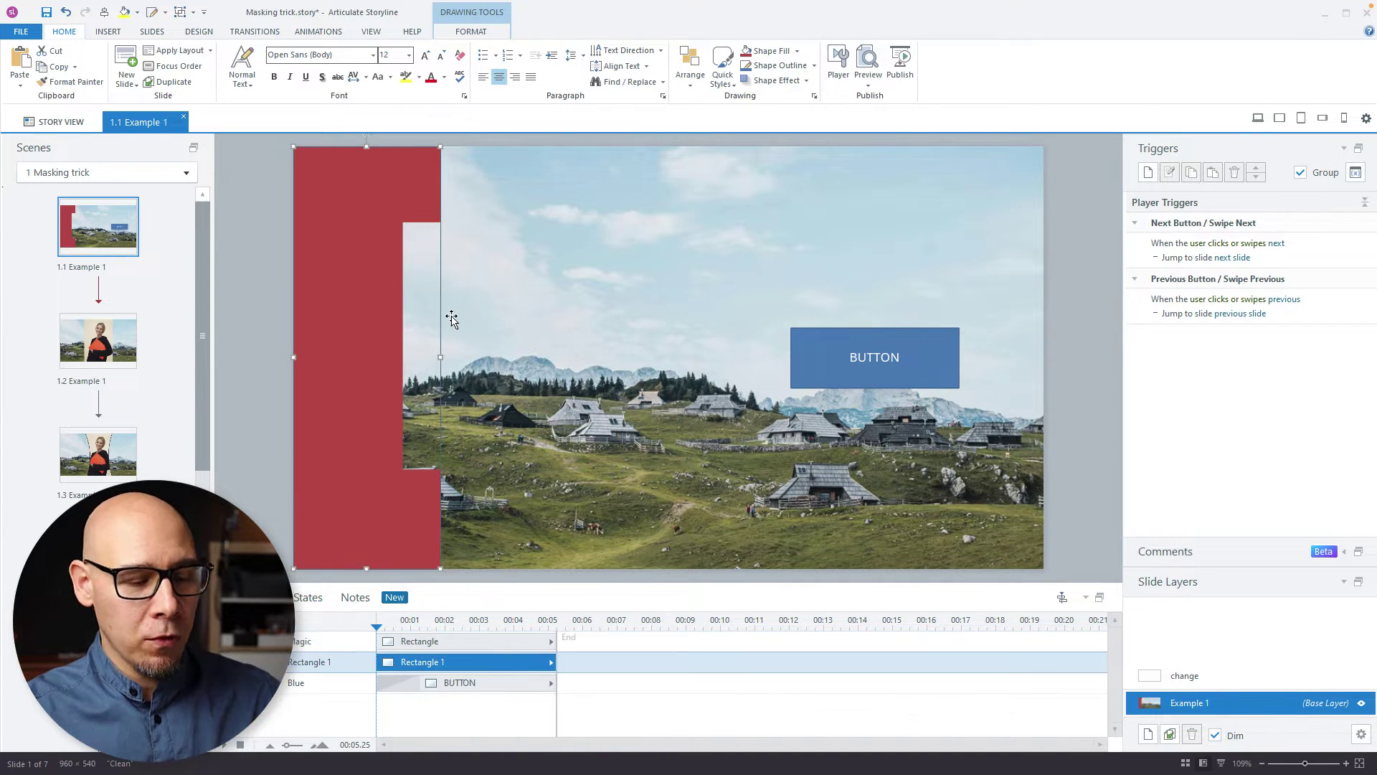
pyautogui.press('Delete')
pyautogui.moveTo(450, 316); pyautogui.dragTo(294, 312)
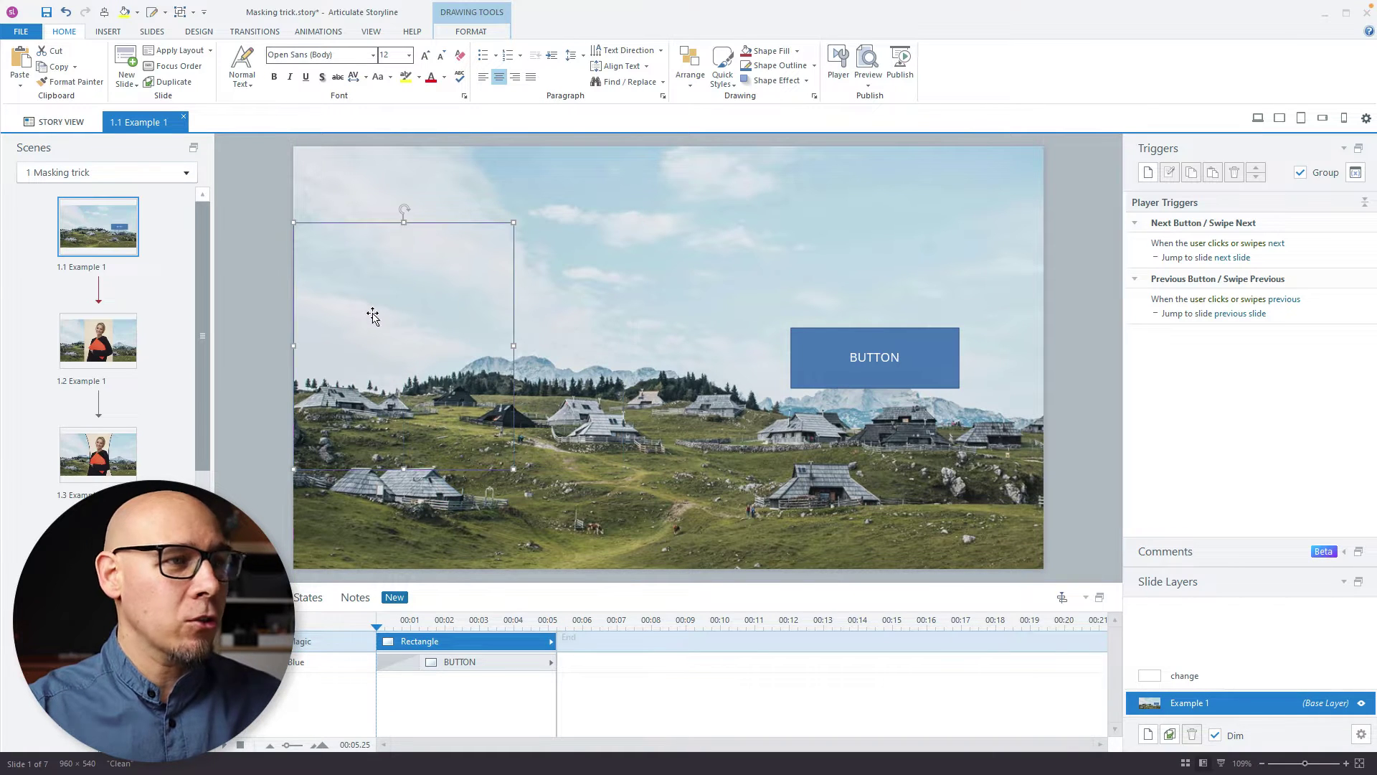
pyautogui.moveTo(513, 469); pyautogui.dragTo(627, 462)
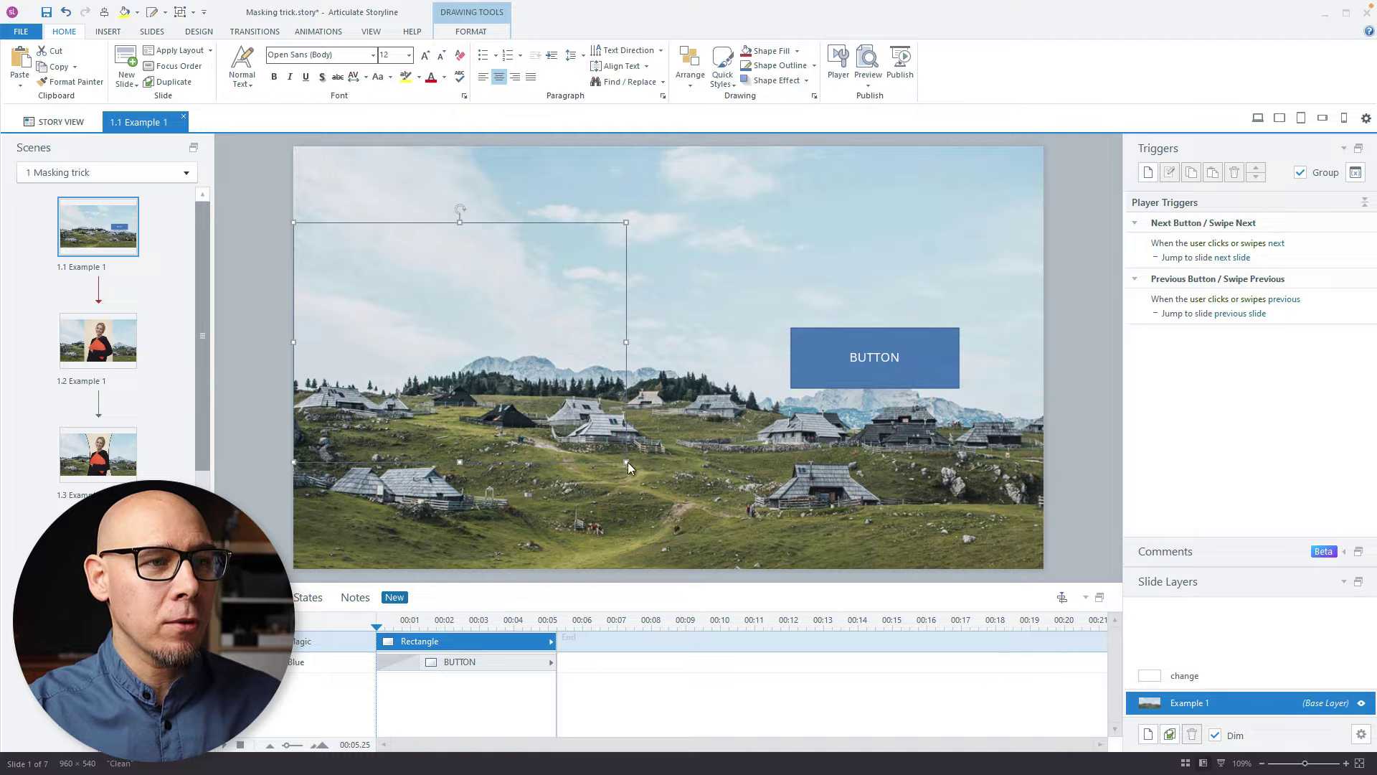
# Step: Check the BUTTON's Hover state showing the Click here box
pyautogui.click(810, 331)
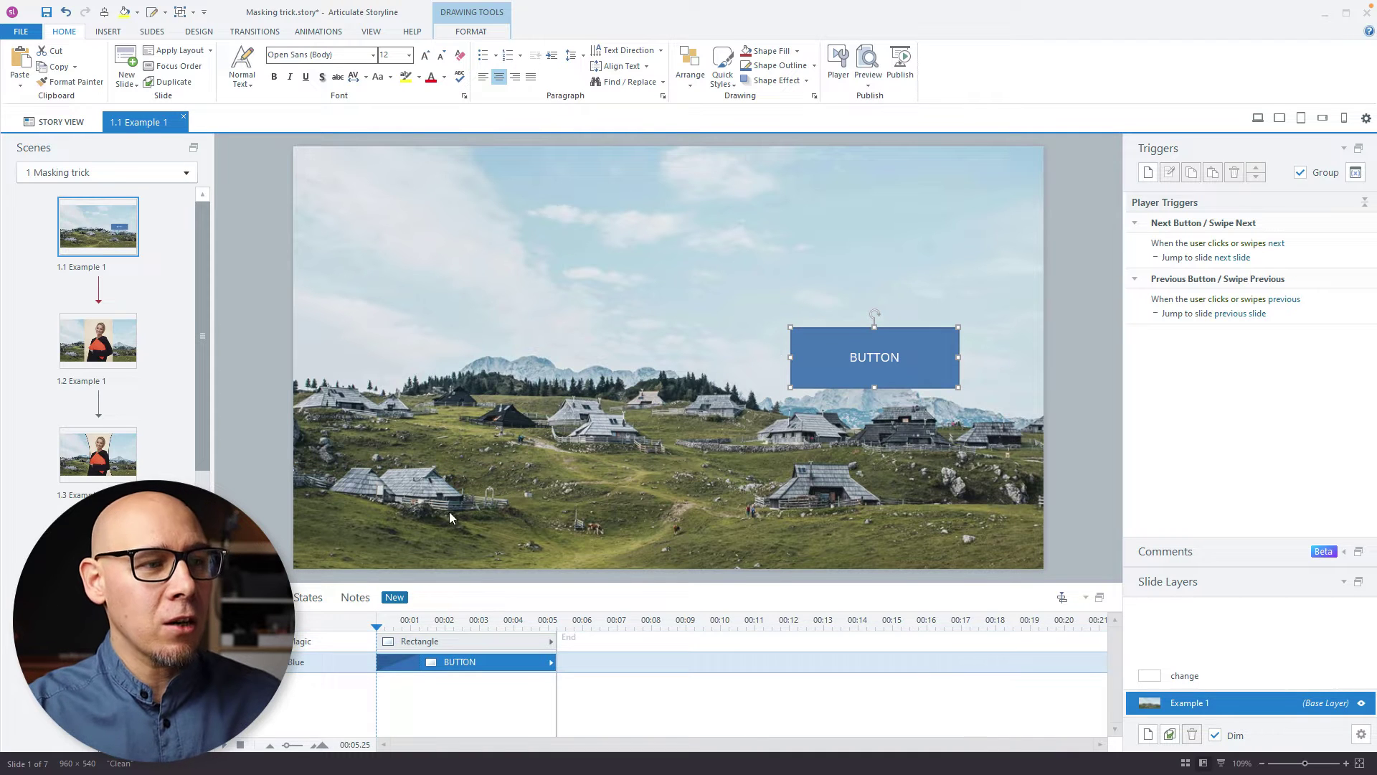
pyautogui.click(308, 592)
pyautogui.click(390, 706)
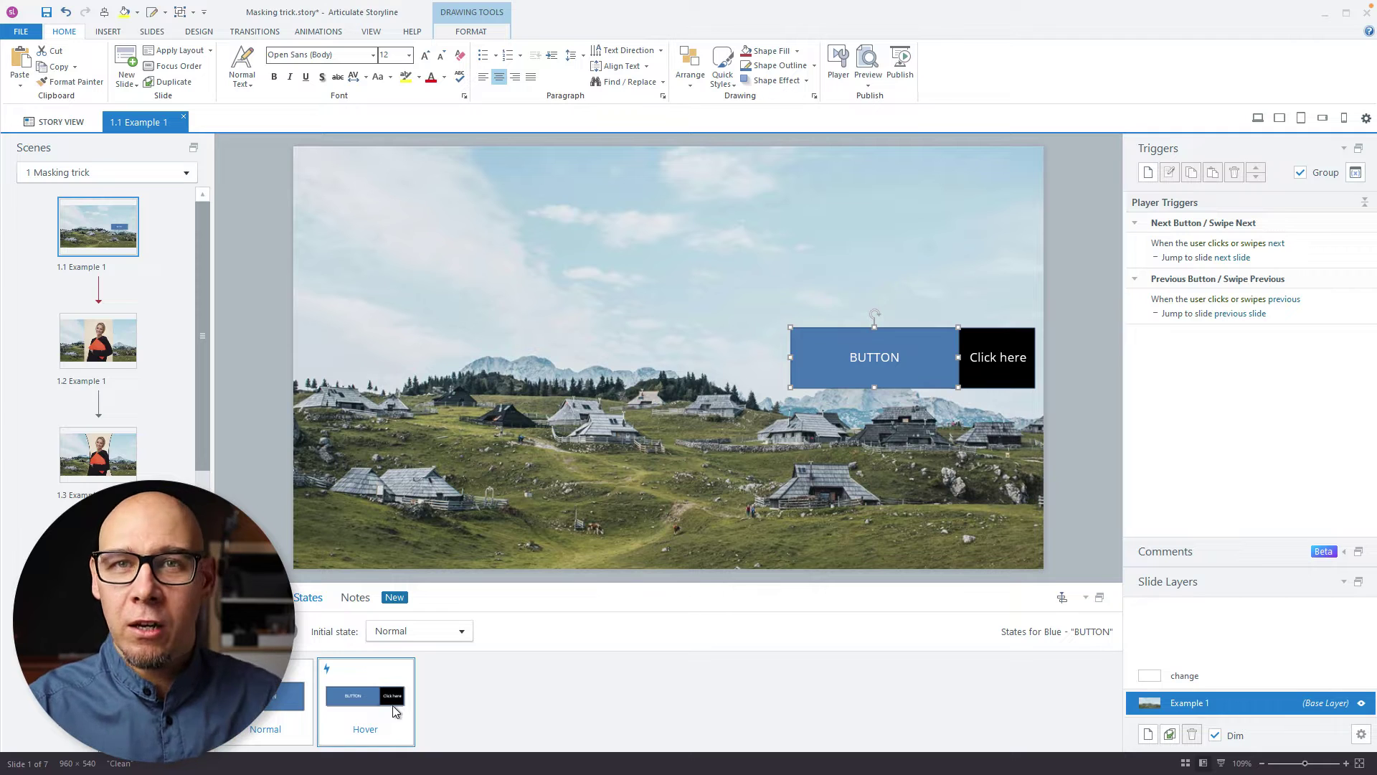
pyautogui.click(255, 597)
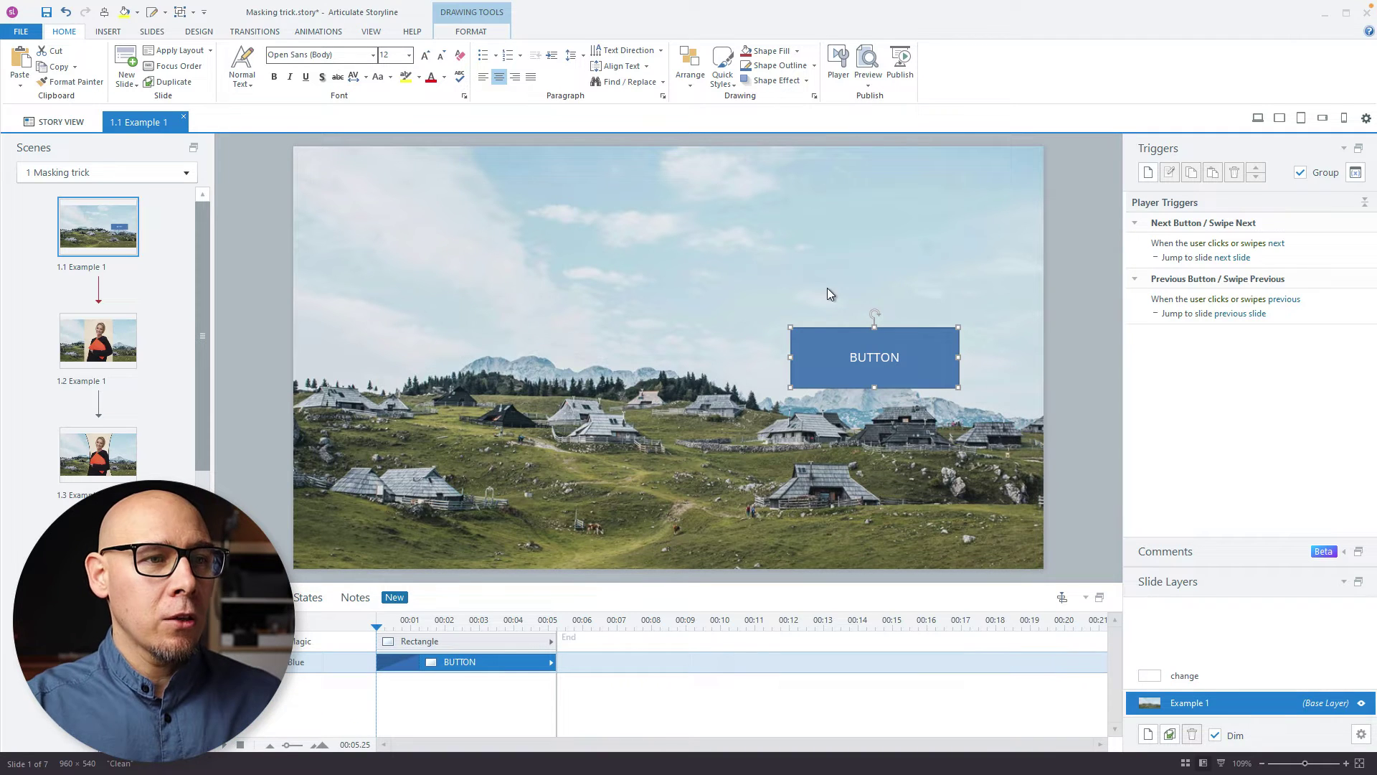
# Step: Slide the BUTTON beside the mask, narrow the mask, and preview the slide
pyautogui.moveTo(843, 329); pyautogui.dragTo(614, 318)
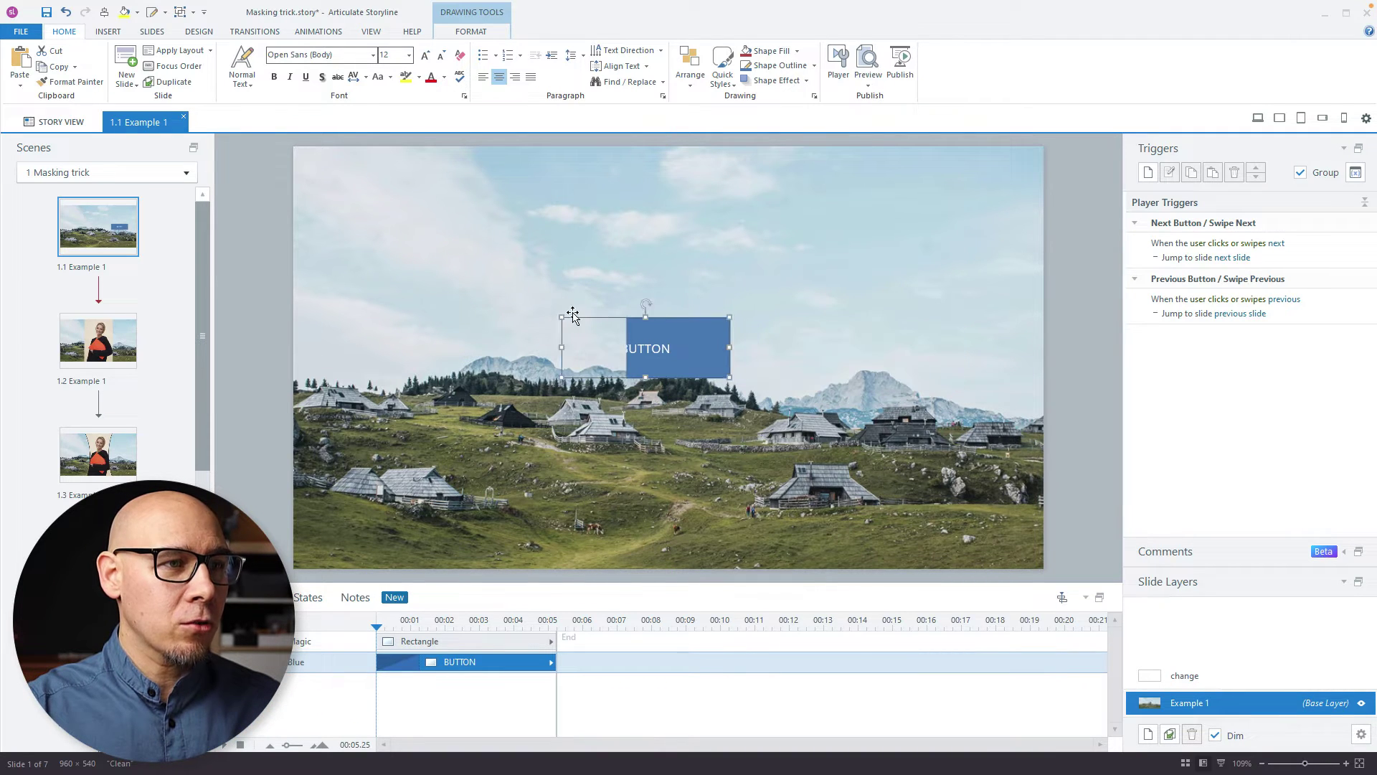
pyautogui.click(547, 311)
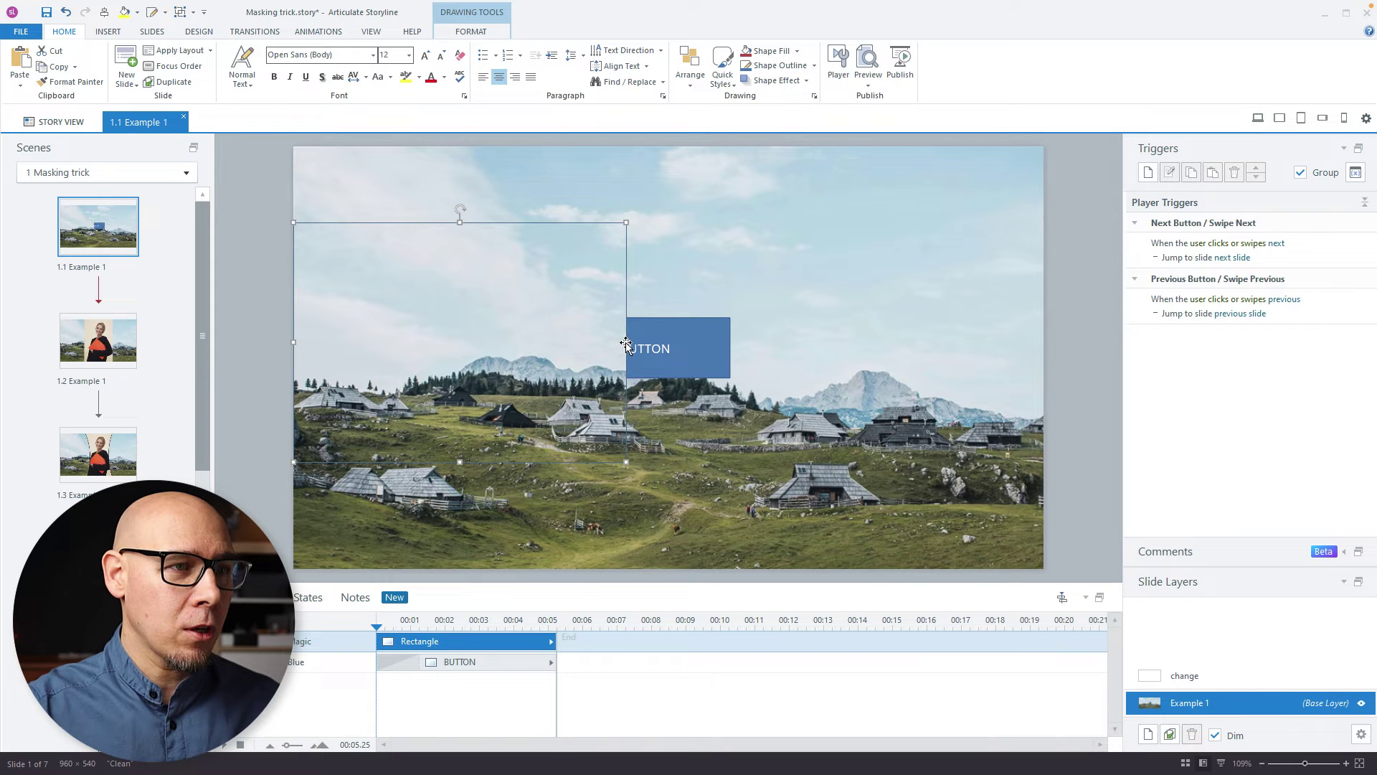
pyautogui.moveTo(628, 343); pyautogui.dragTo(564, 344)
pyautogui.click(632, 320)
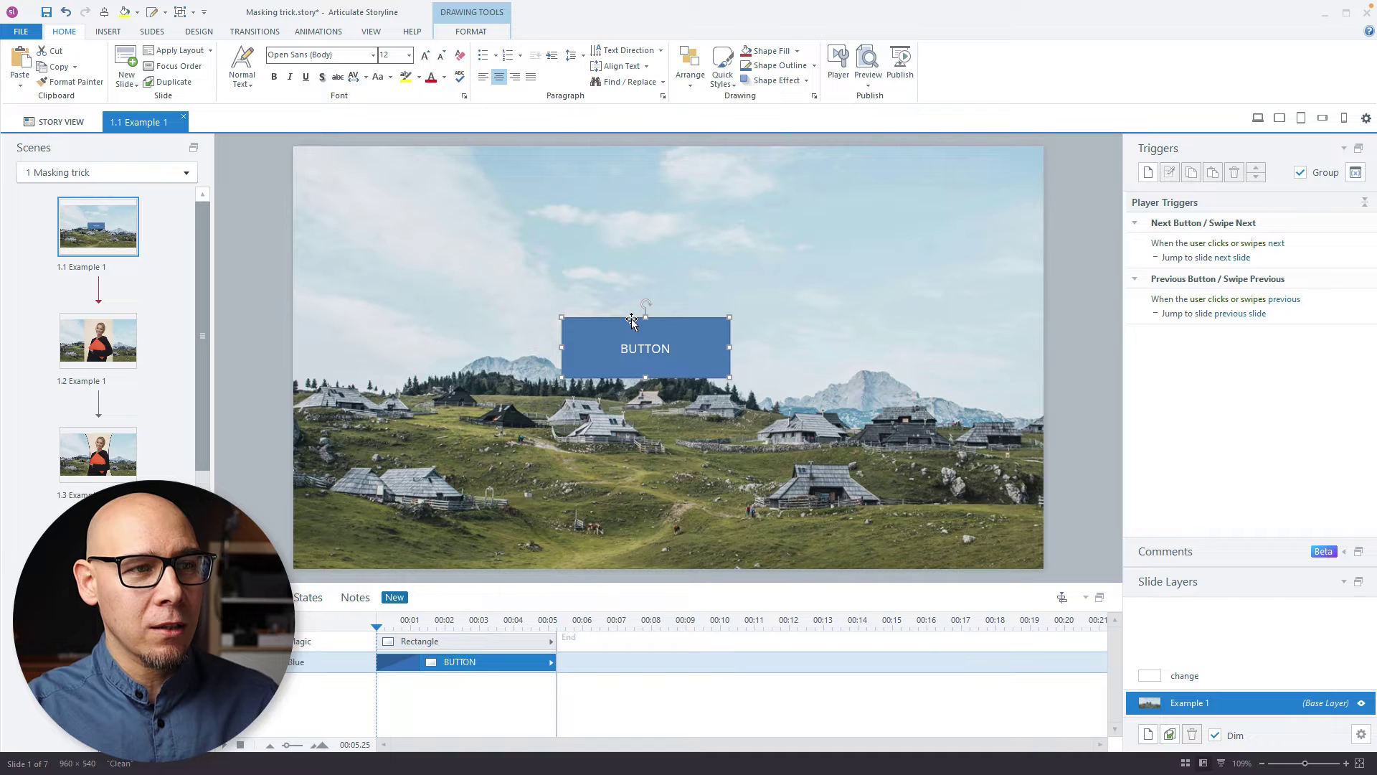
pyautogui.press('F12')
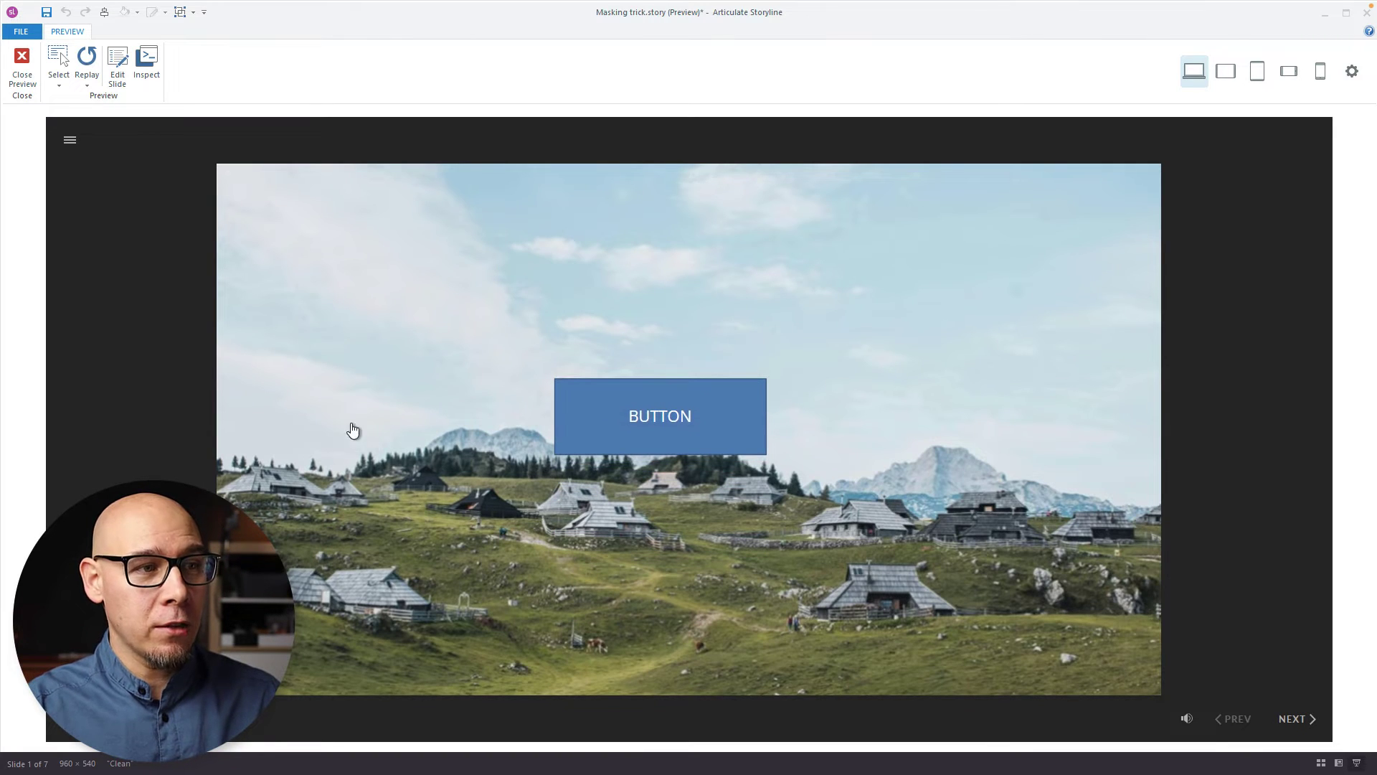
# Step: Close the preview and show the invisible rectangle's Normal, Normal2 and Down states
pyautogui.moveTo(681, 403)
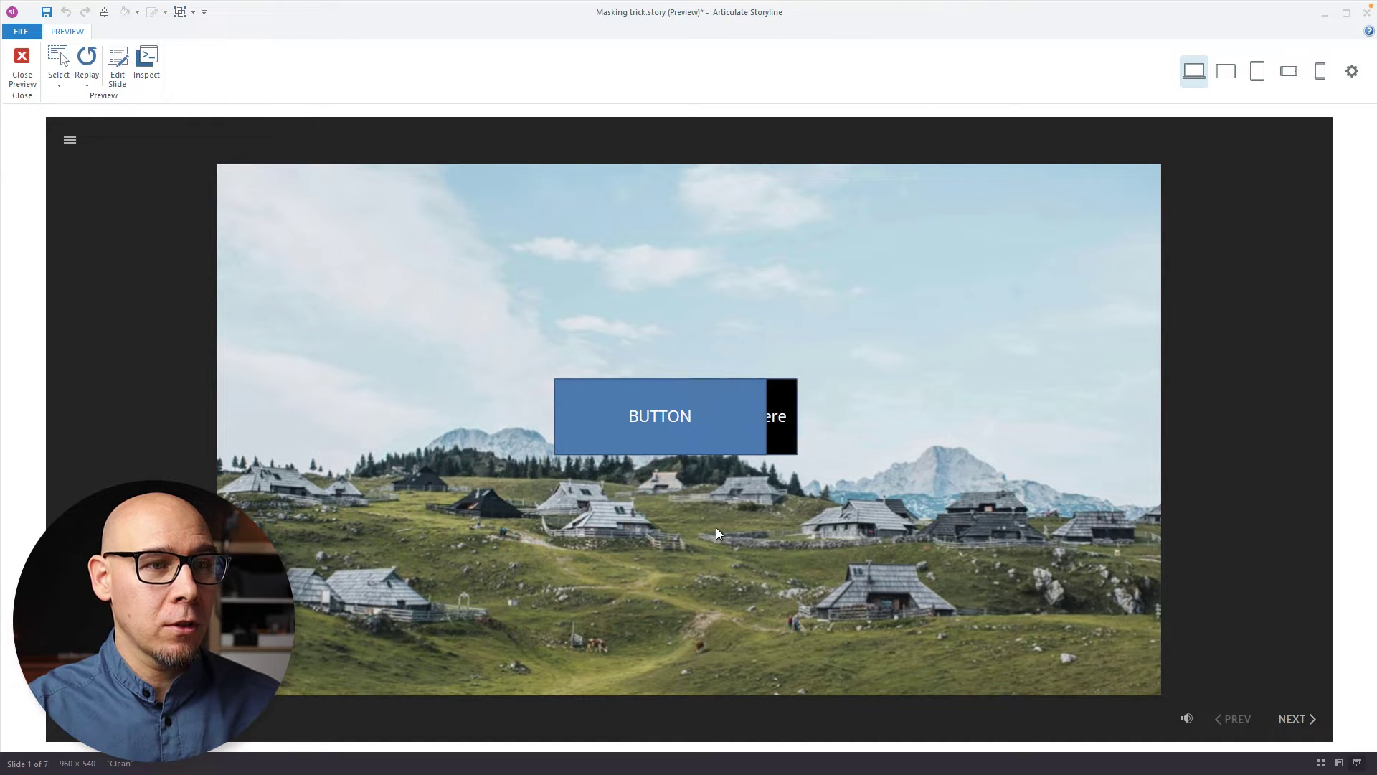
pyautogui.press('Escape')
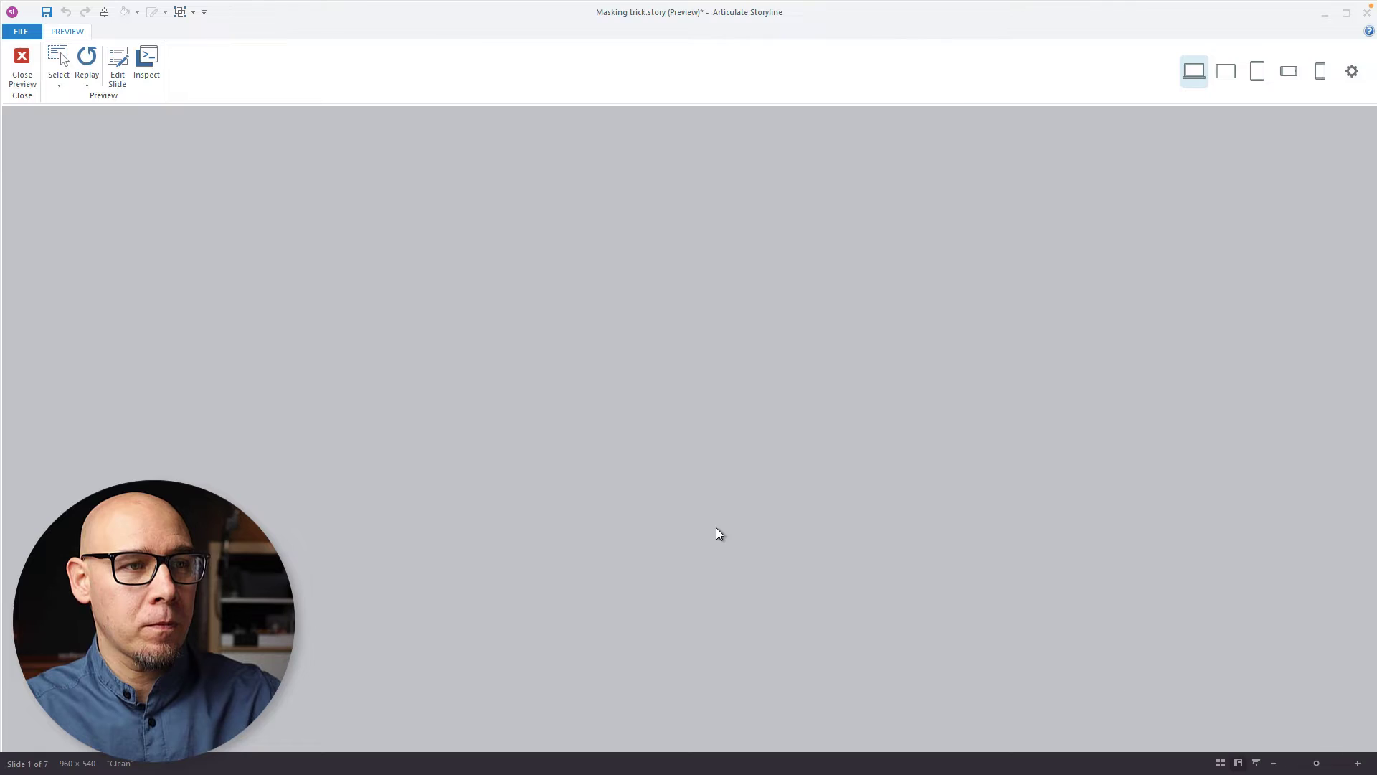
pyautogui.click(419, 641)
pyautogui.click(308, 597)
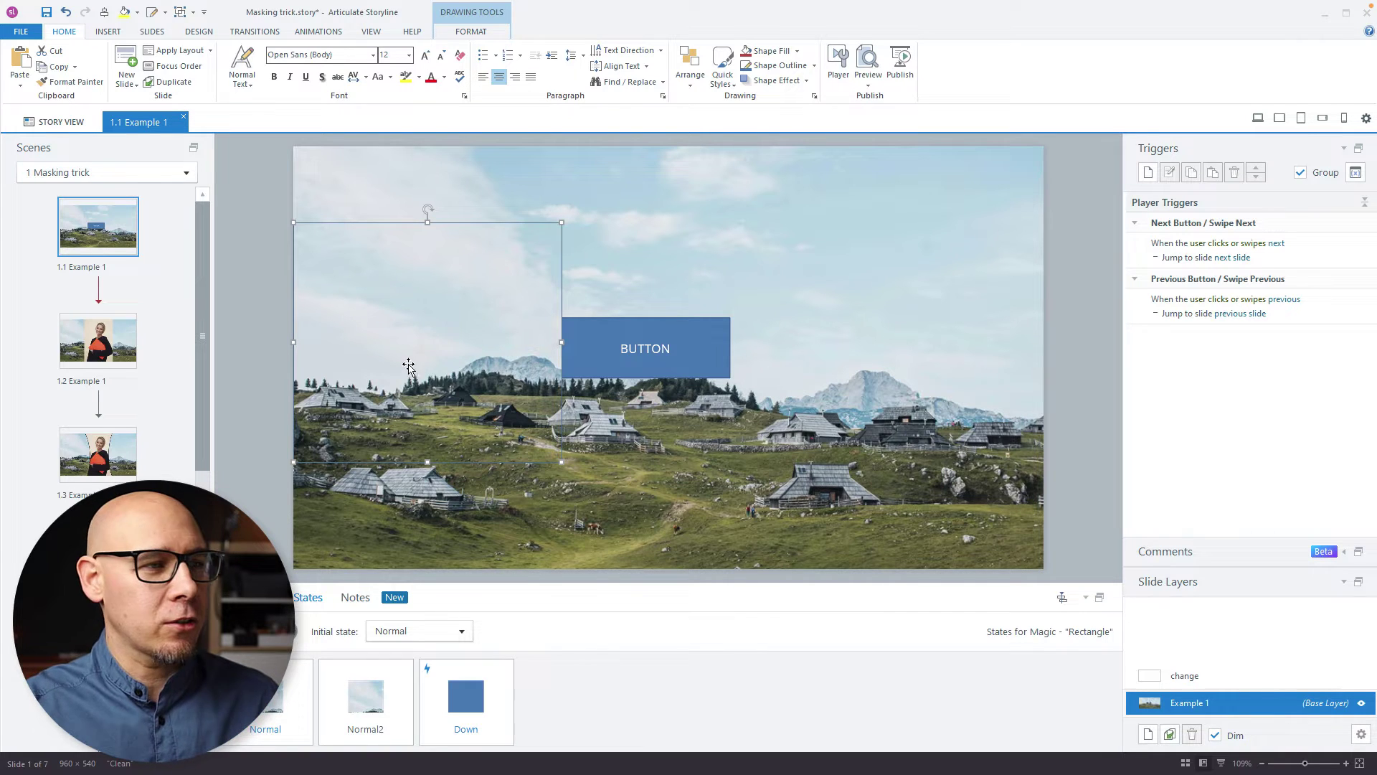
# Step: Return to the Timeline and open slide 1.2 Example 1
pyautogui.click(260, 597)
pyautogui.click(270, 352)
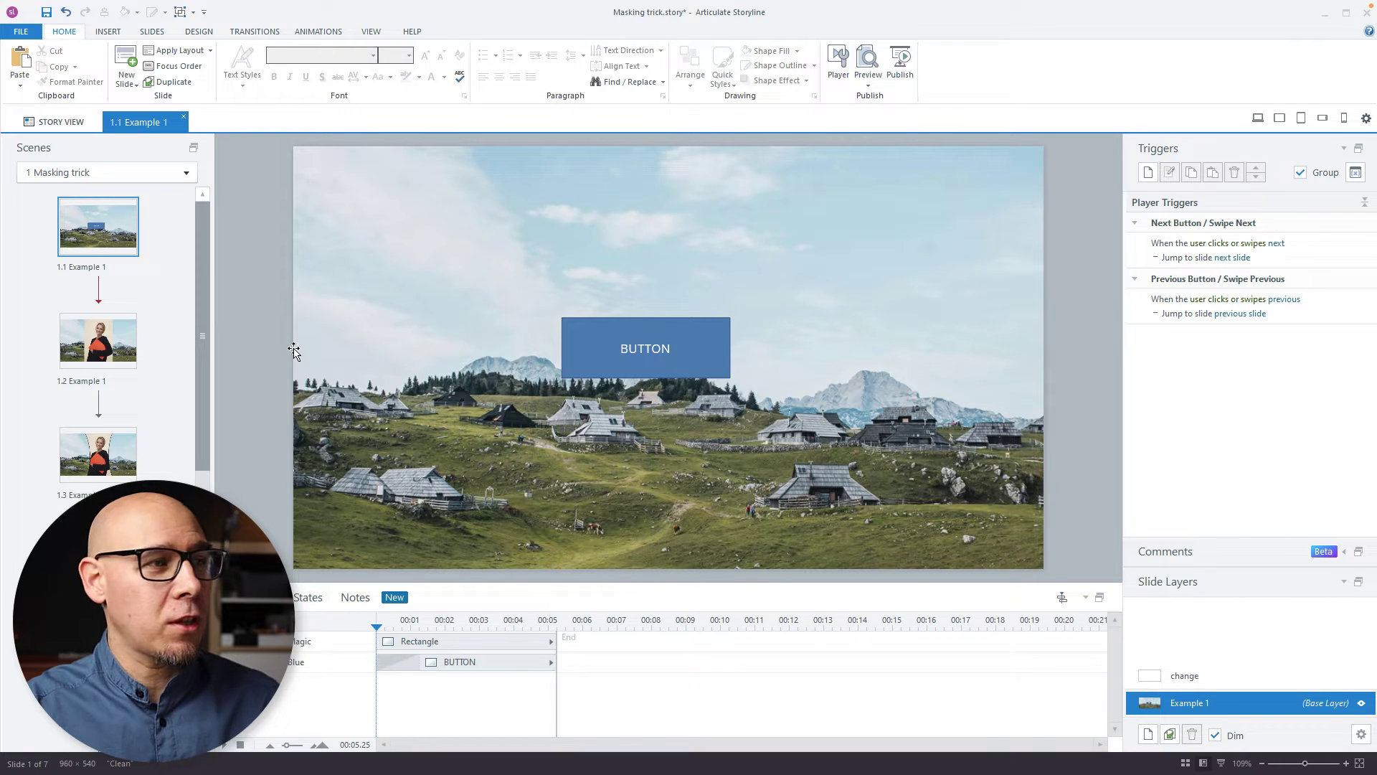
pyautogui.click(101, 317)
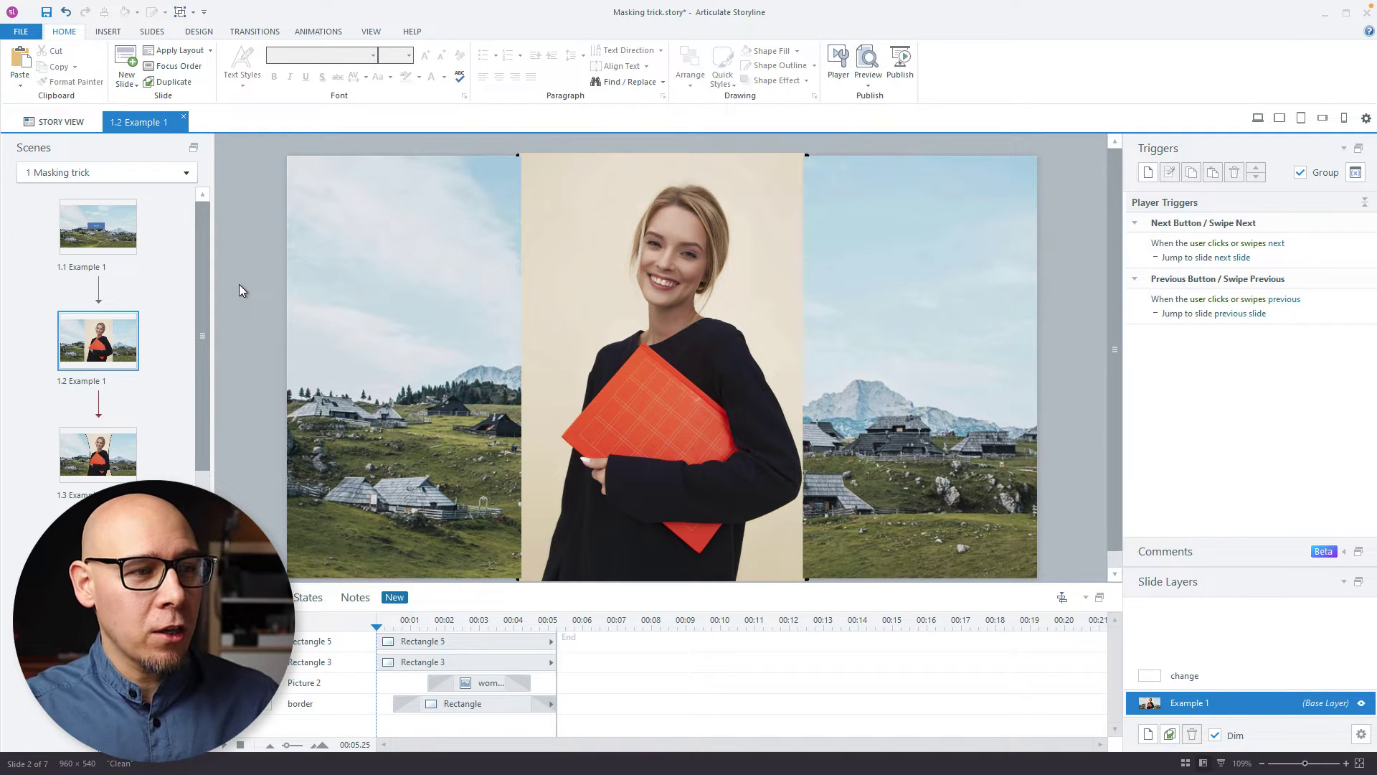
# Step: Inspect the Rectangle 5 and Rectangle 3 masks, border and Picture 2, then preview the slide
pyautogui.click(421, 641)
pyautogui.click(421, 661)
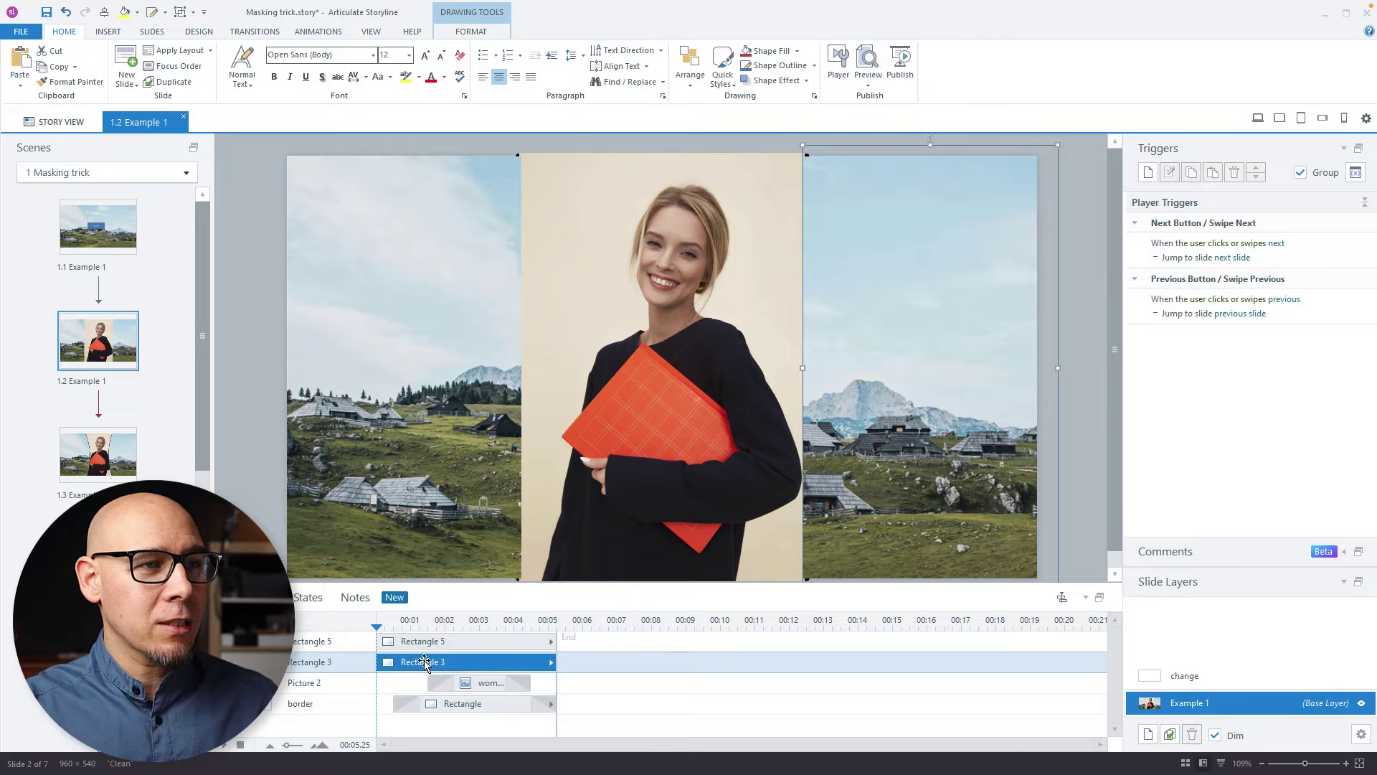
pyautogui.click(423, 641)
pyautogui.click(884, 377)
pyautogui.click(485, 331)
pyautogui.click(465, 703)
pyautogui.click(487, 685)
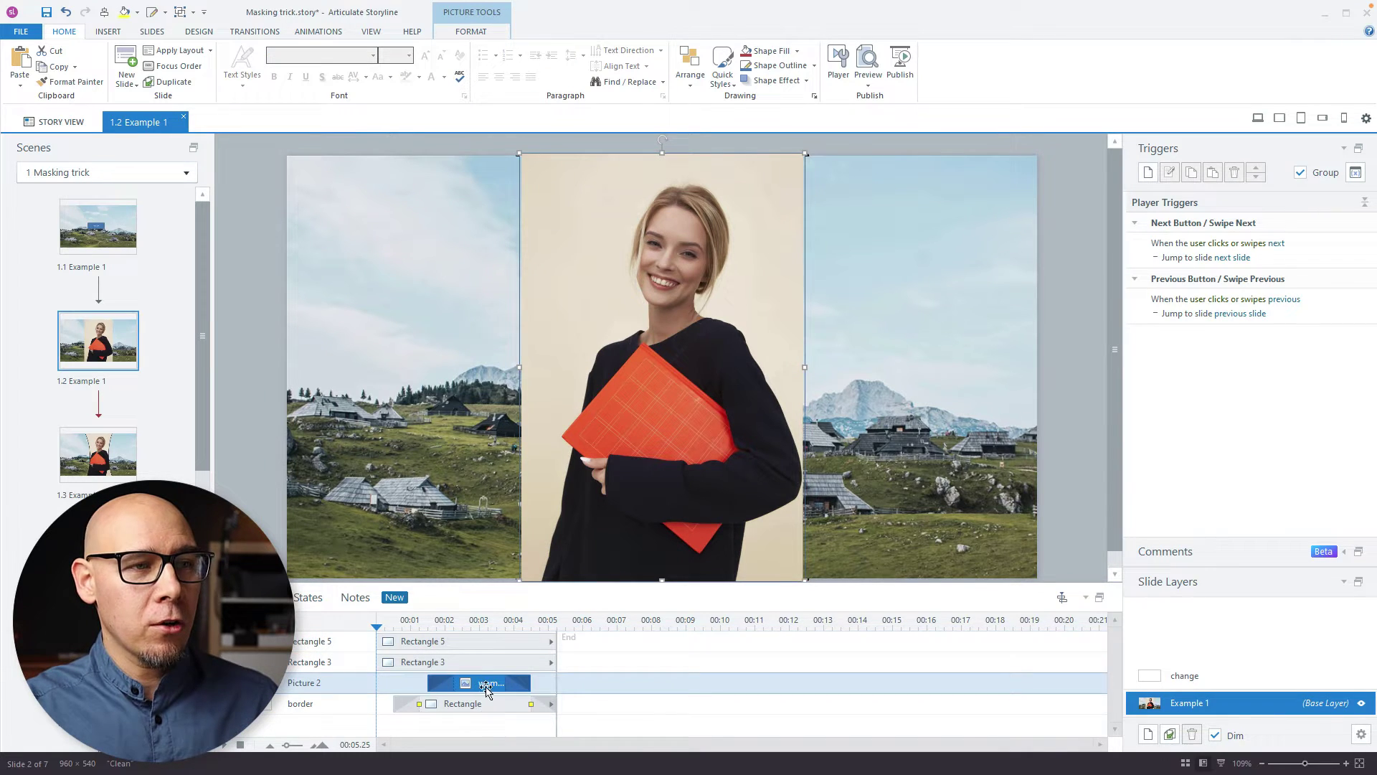
pyautogui.hotkey('ctrl', 'F12')
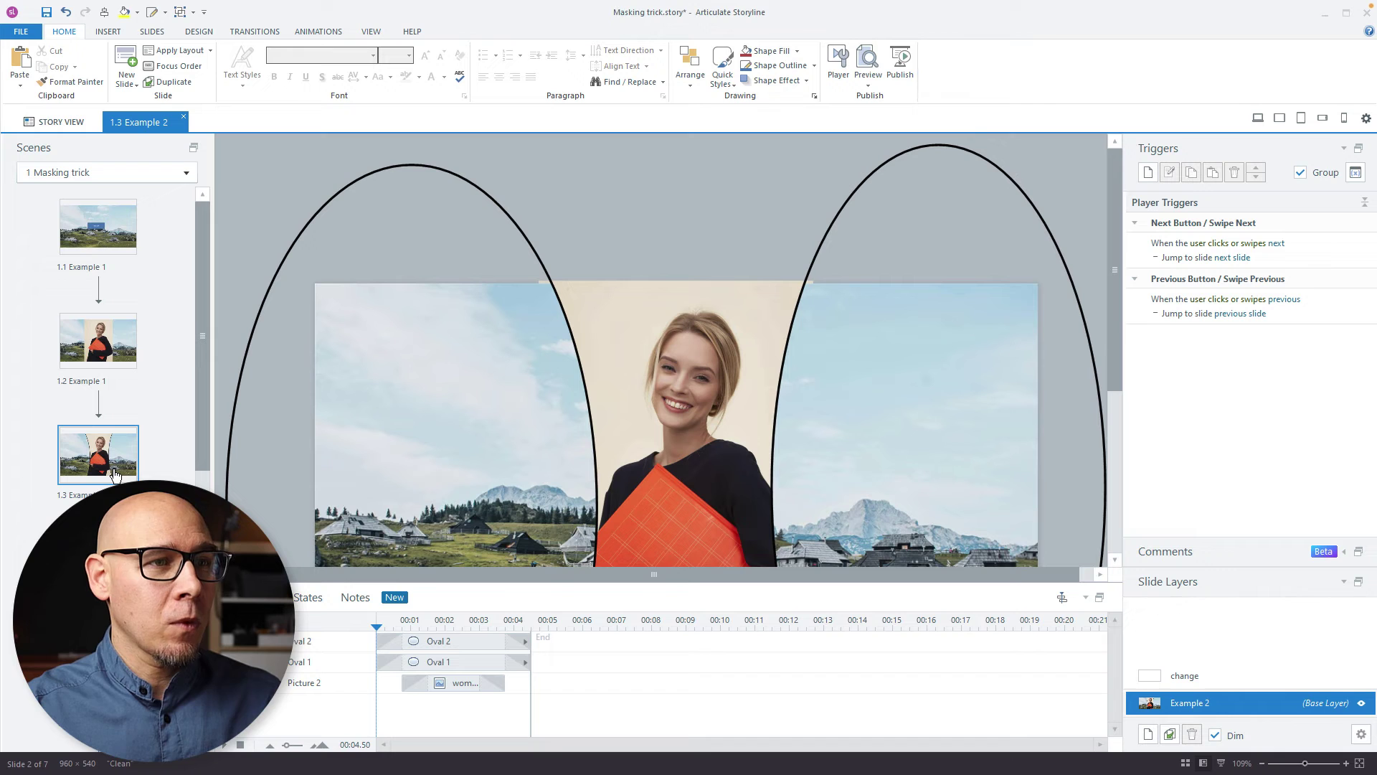
# Step: Review Oval 2's Fill, Line Color and Line Style settings in Format Shape
pyautogui.moveTo(1113, 224); pyautogui.dragTo(1114, 288)
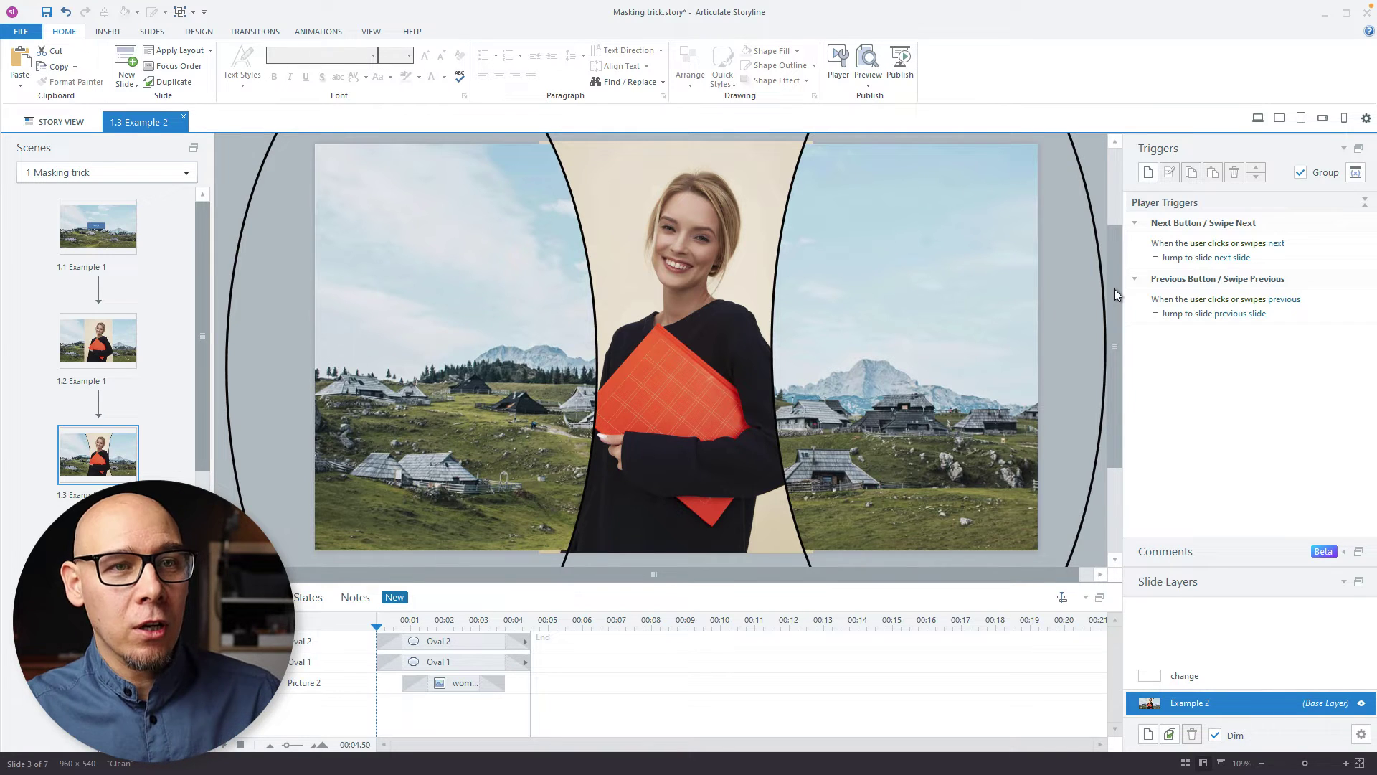
pyautogui.click(928, 237)
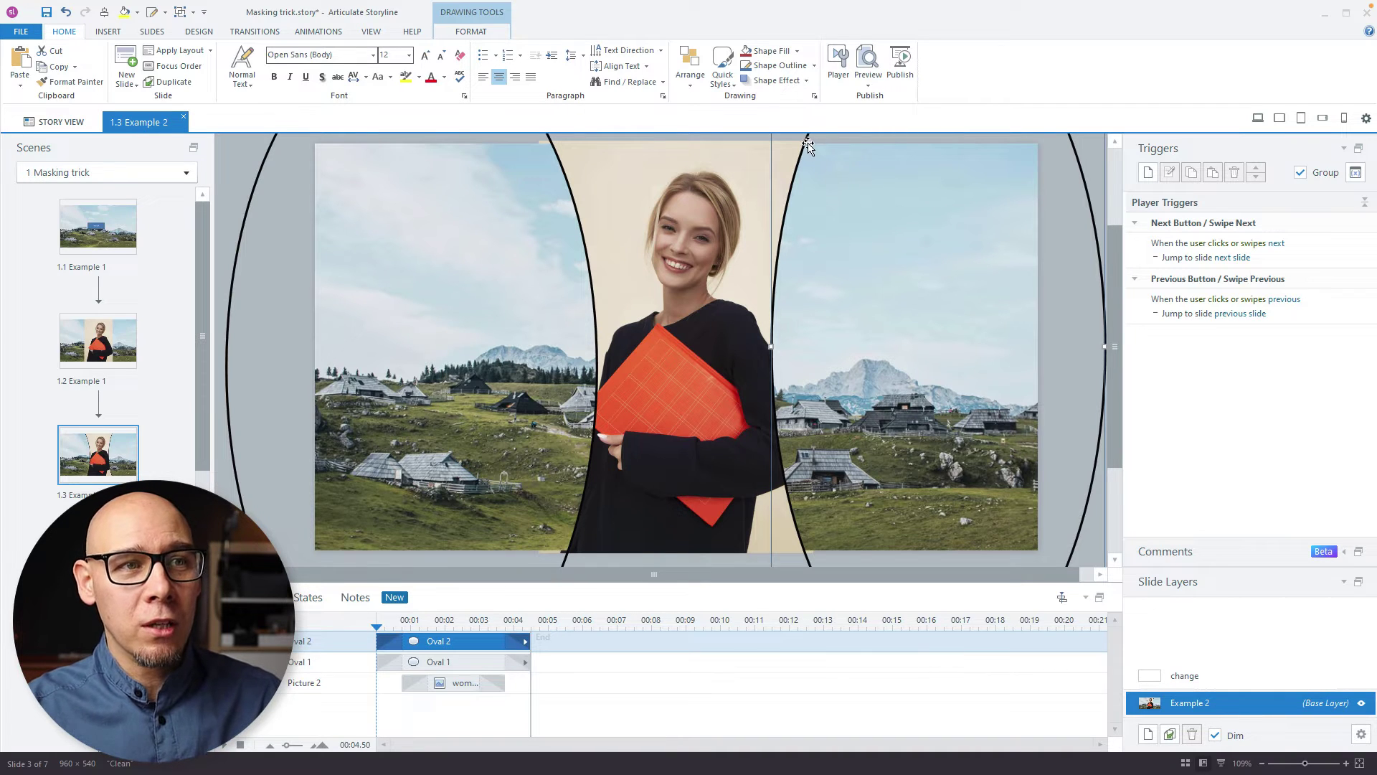
pyautogui.doubleClick(828, 266)
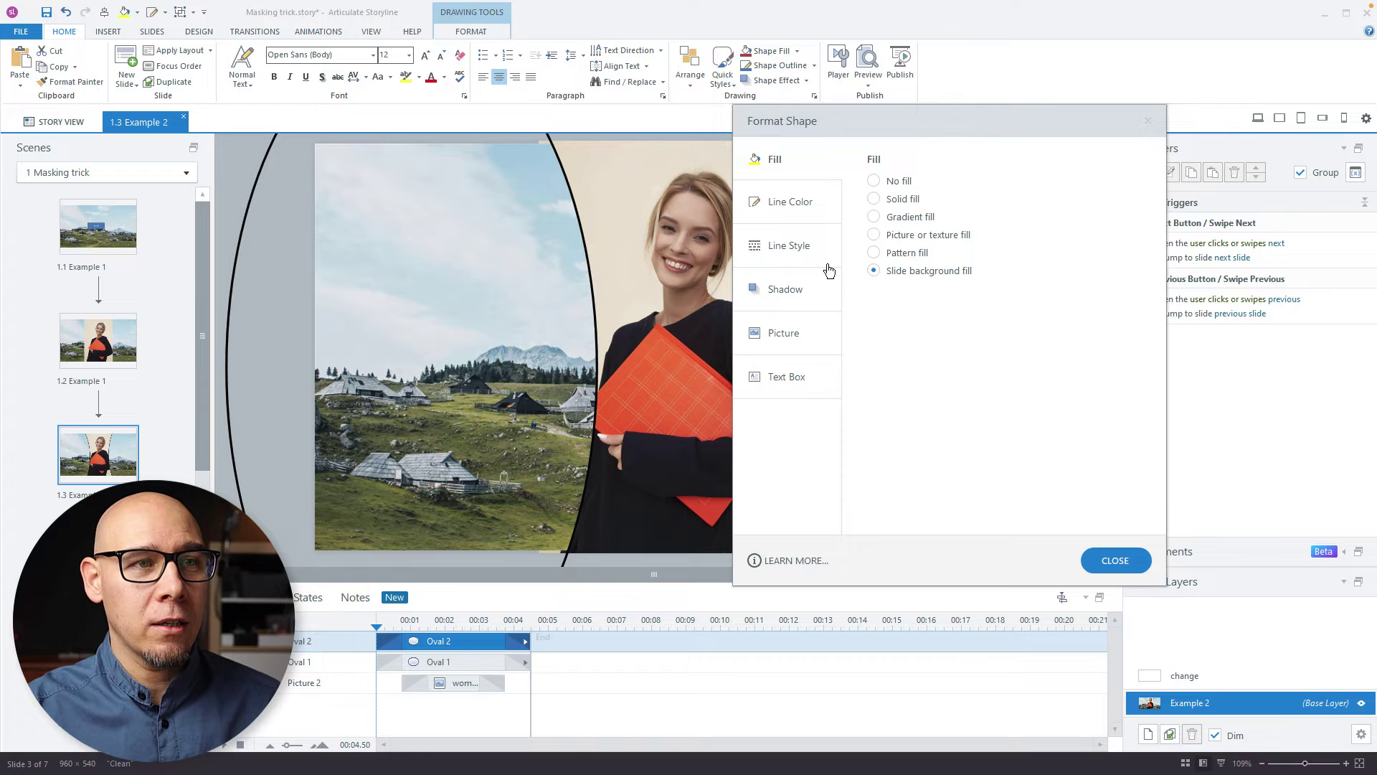
pyautogui.click(792, 205)
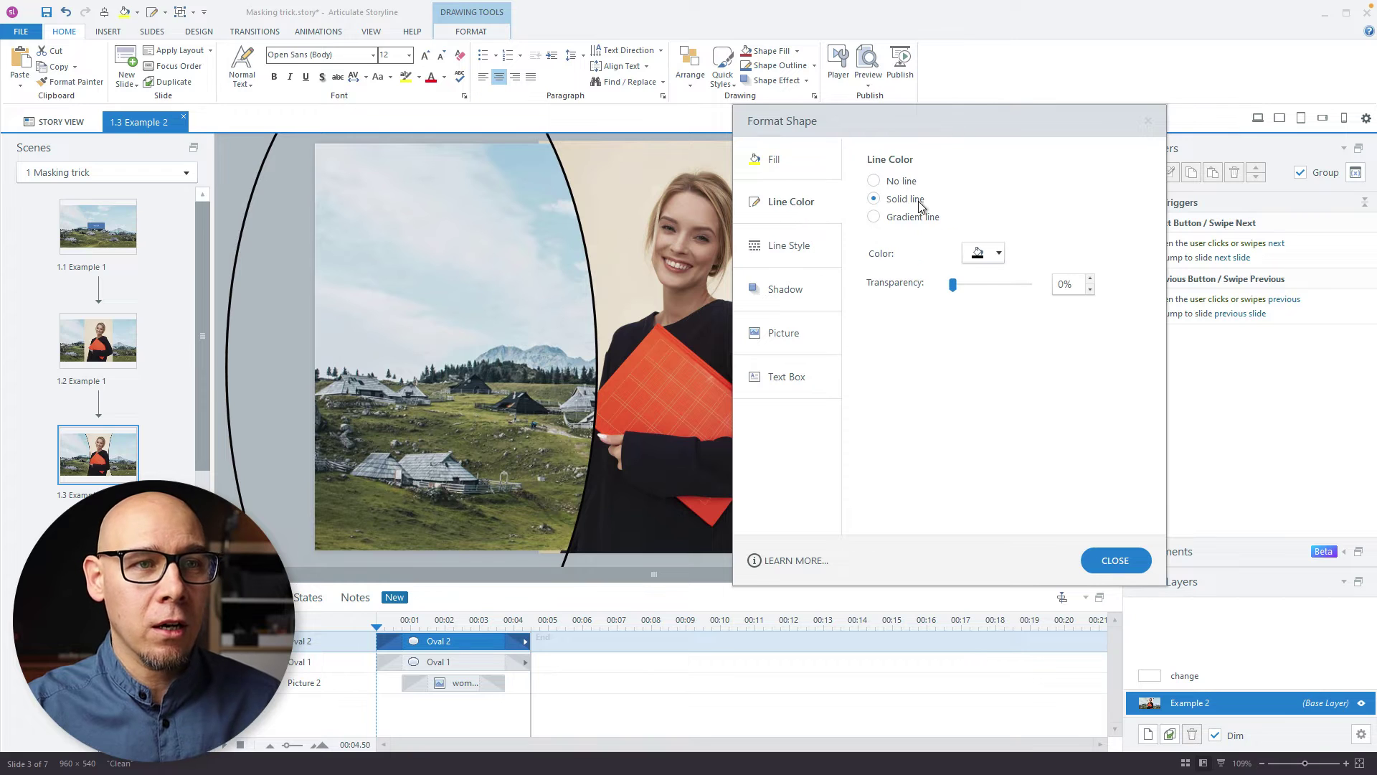
pyautogui.click(820, 247)
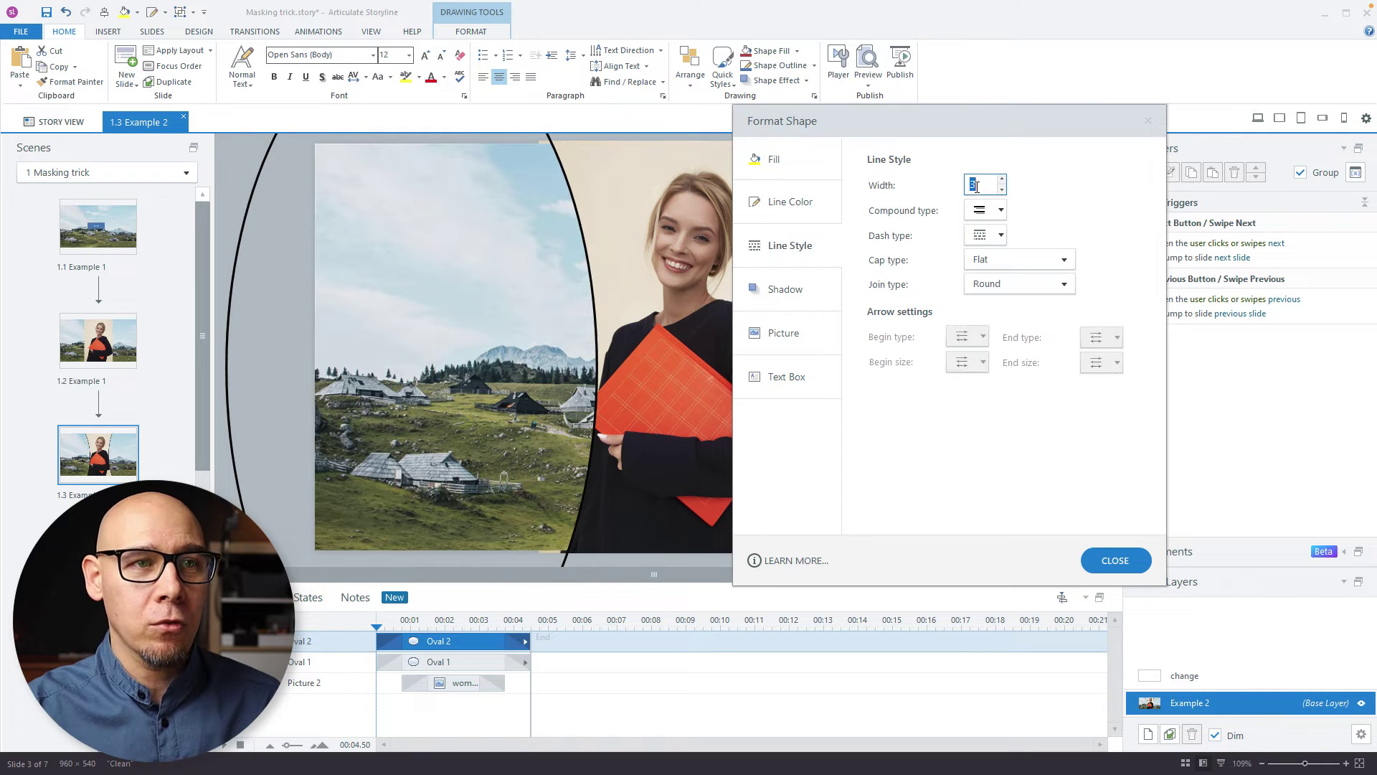
pyautogui.click(795, 165)
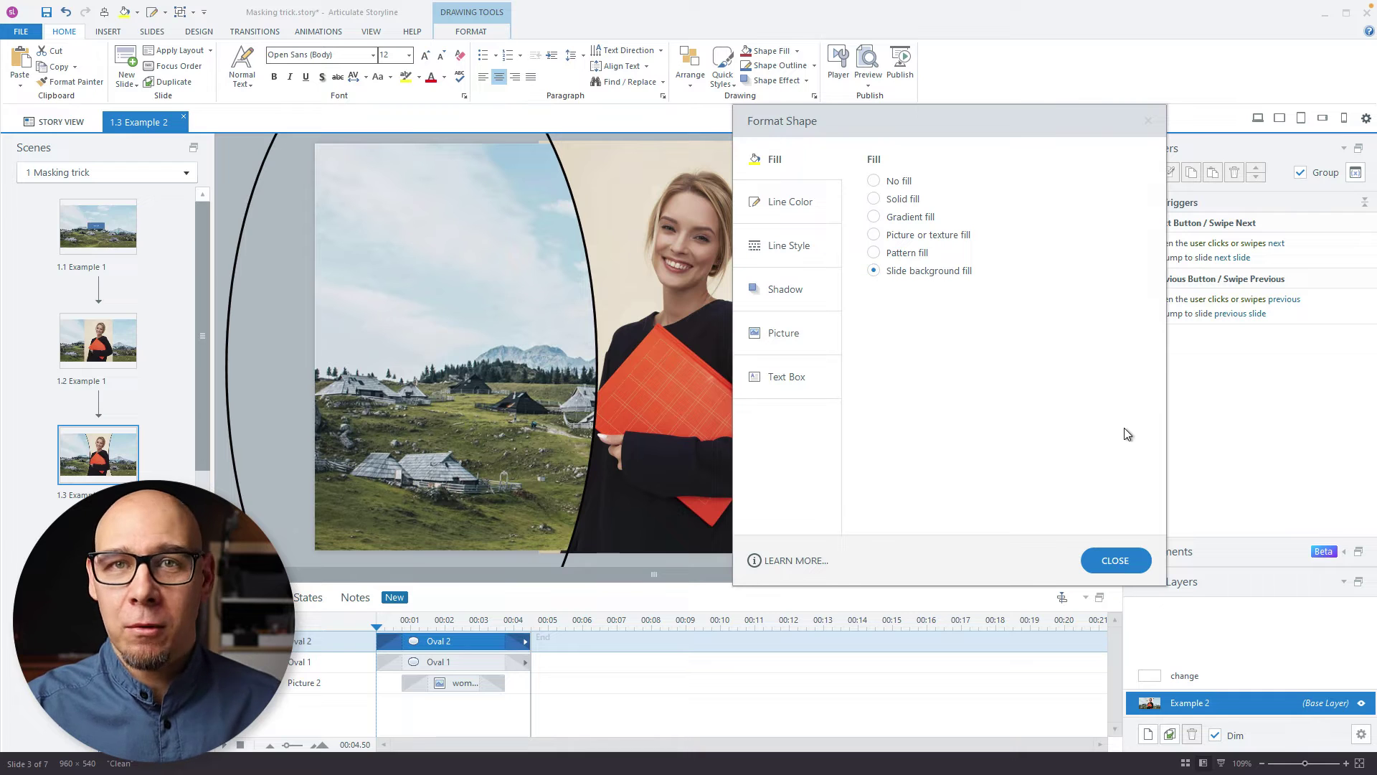
pyautogui.click(1108, 560)
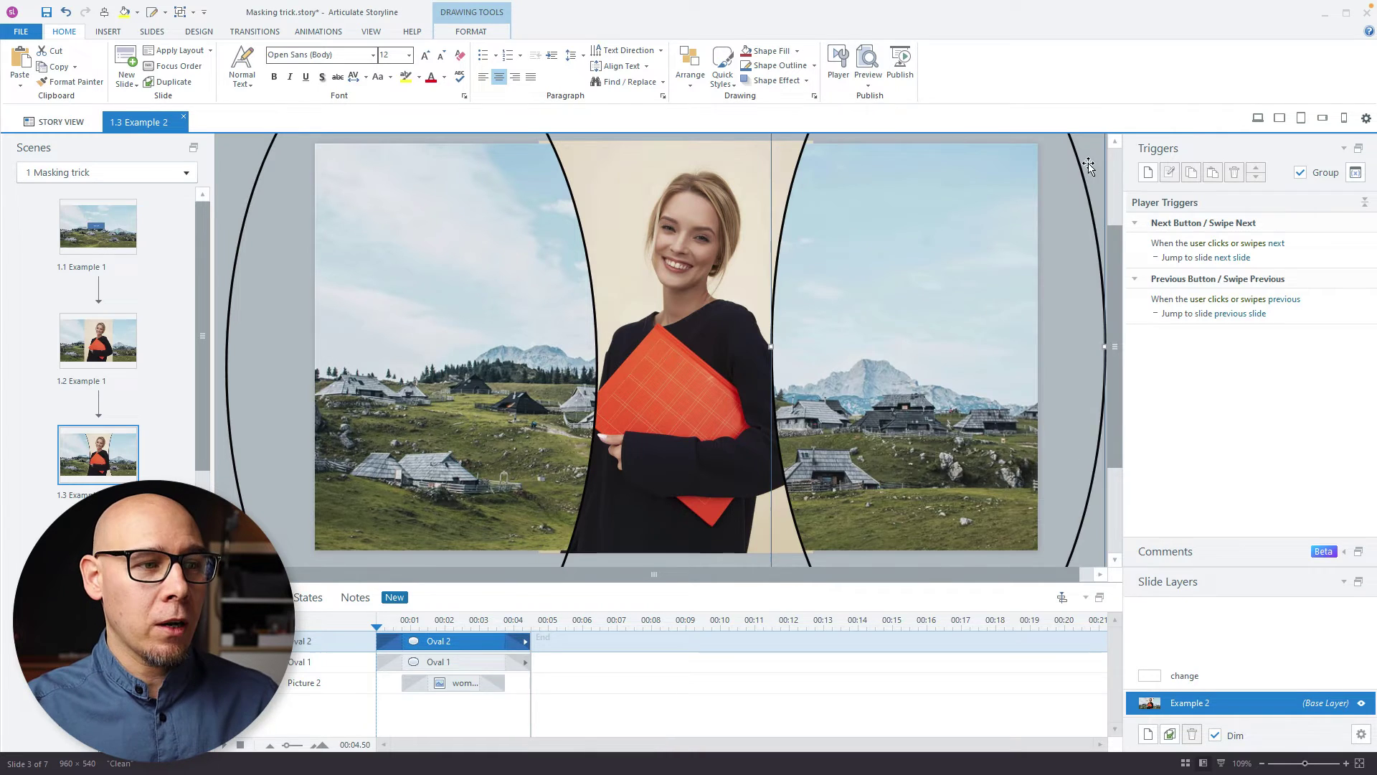
# Step: Preview the slide, close the preview, and advance to slide 1.4 Example 3
pyautogui.press('F12')
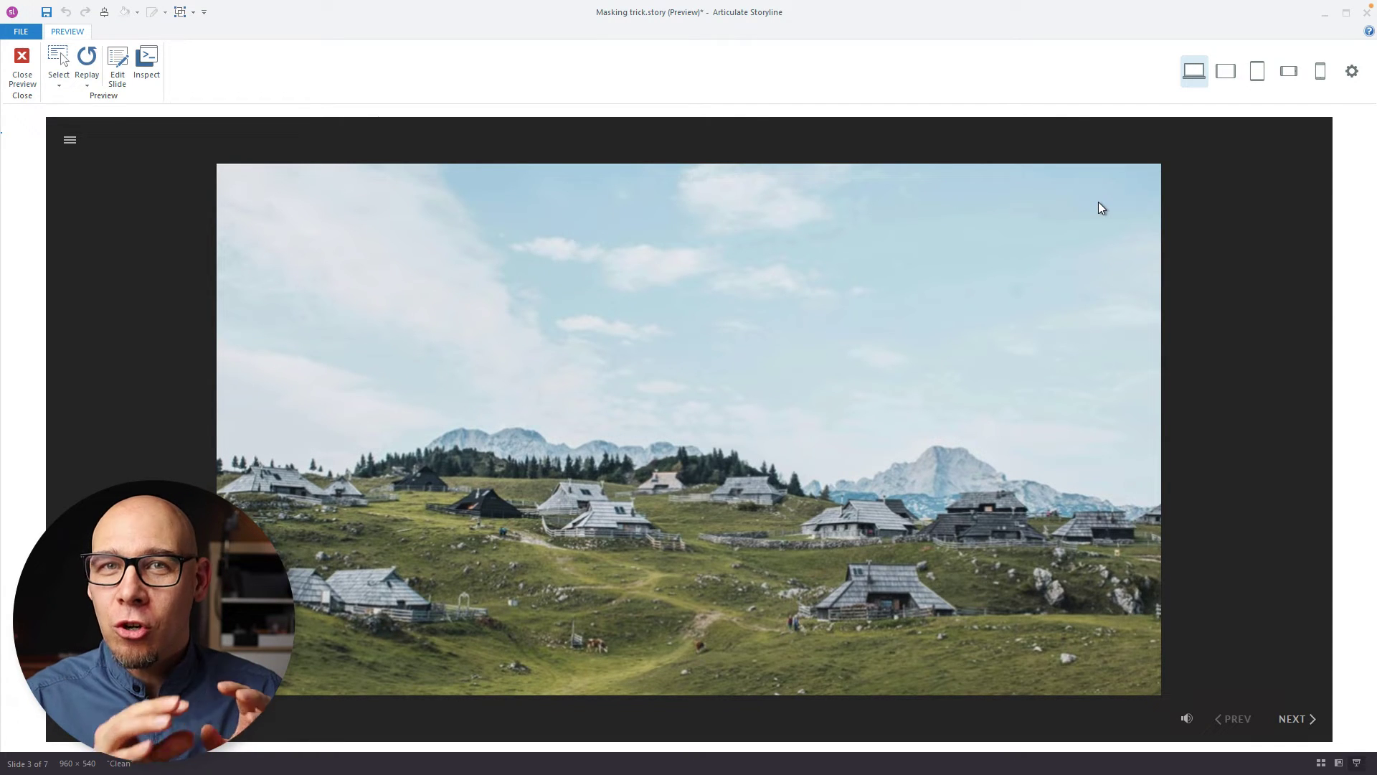
pyautogui.click(22, 64)
pyautogui.press('pagedown')
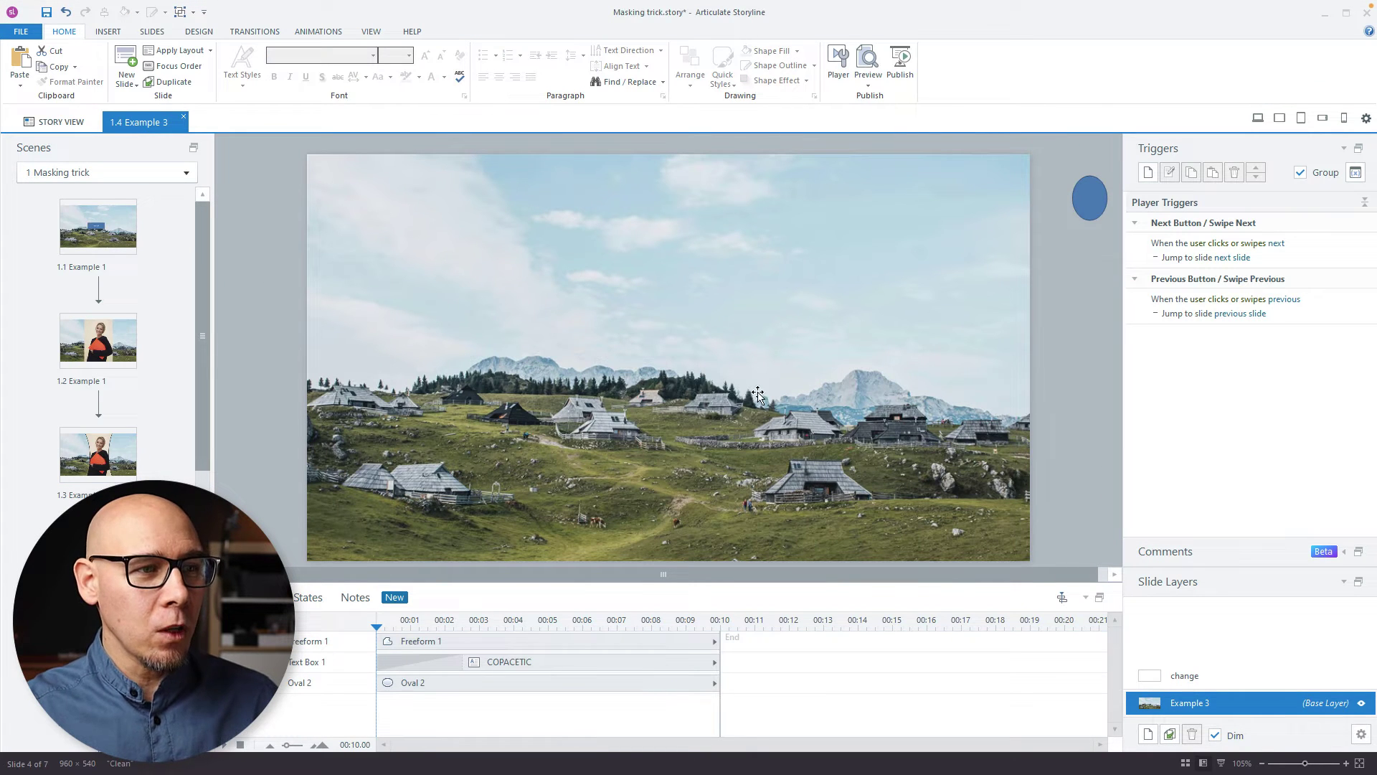
pyautogui.click(599, 398)
pyautogui.click(491, 32)
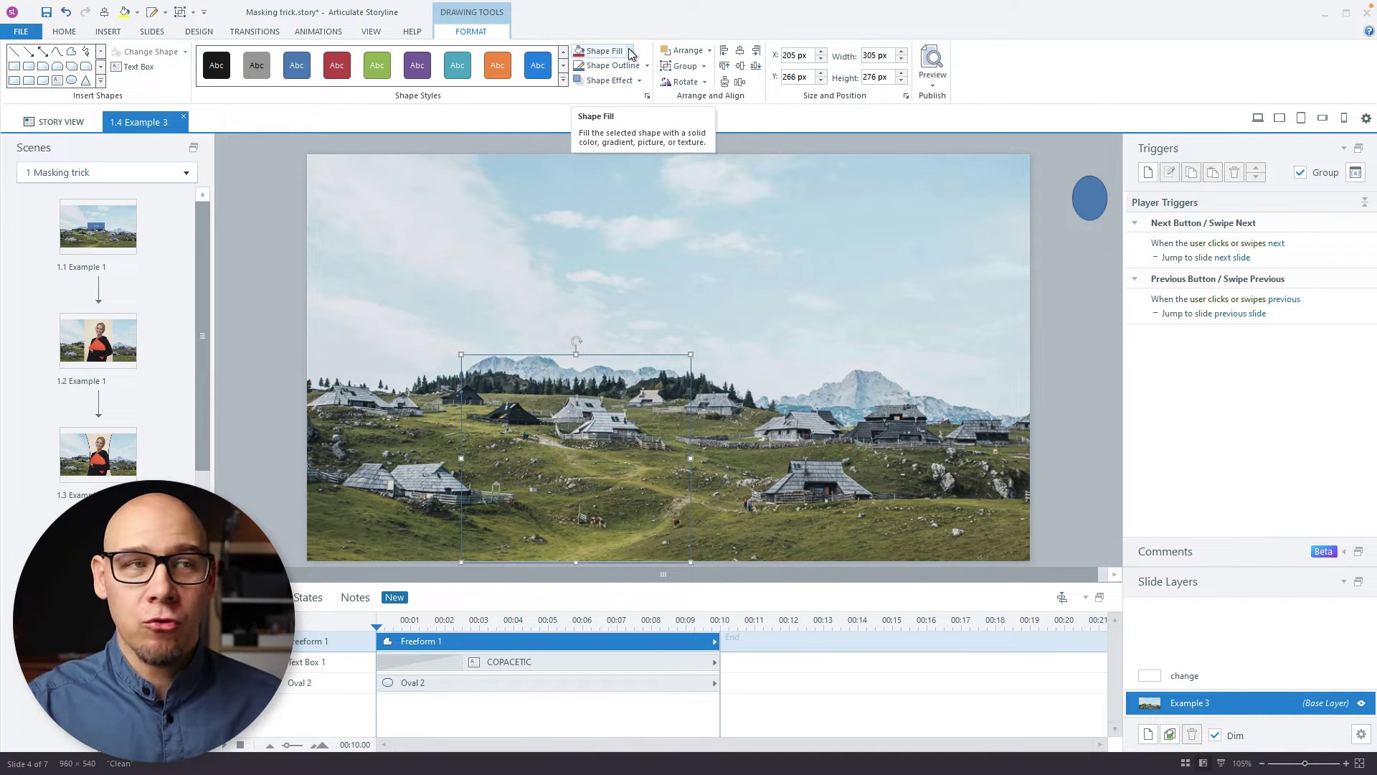
pyautogui.click(107, 32)
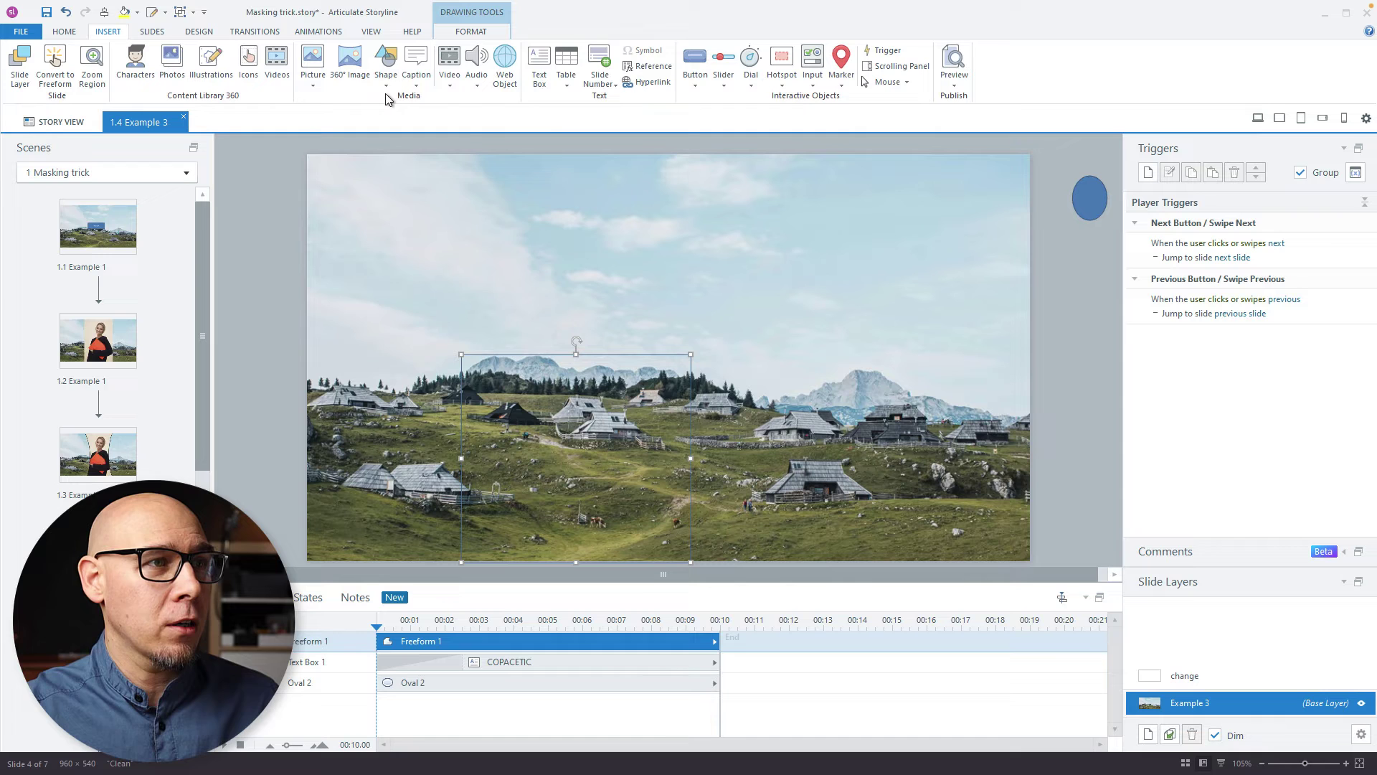
pyautogui.click(386, 79)
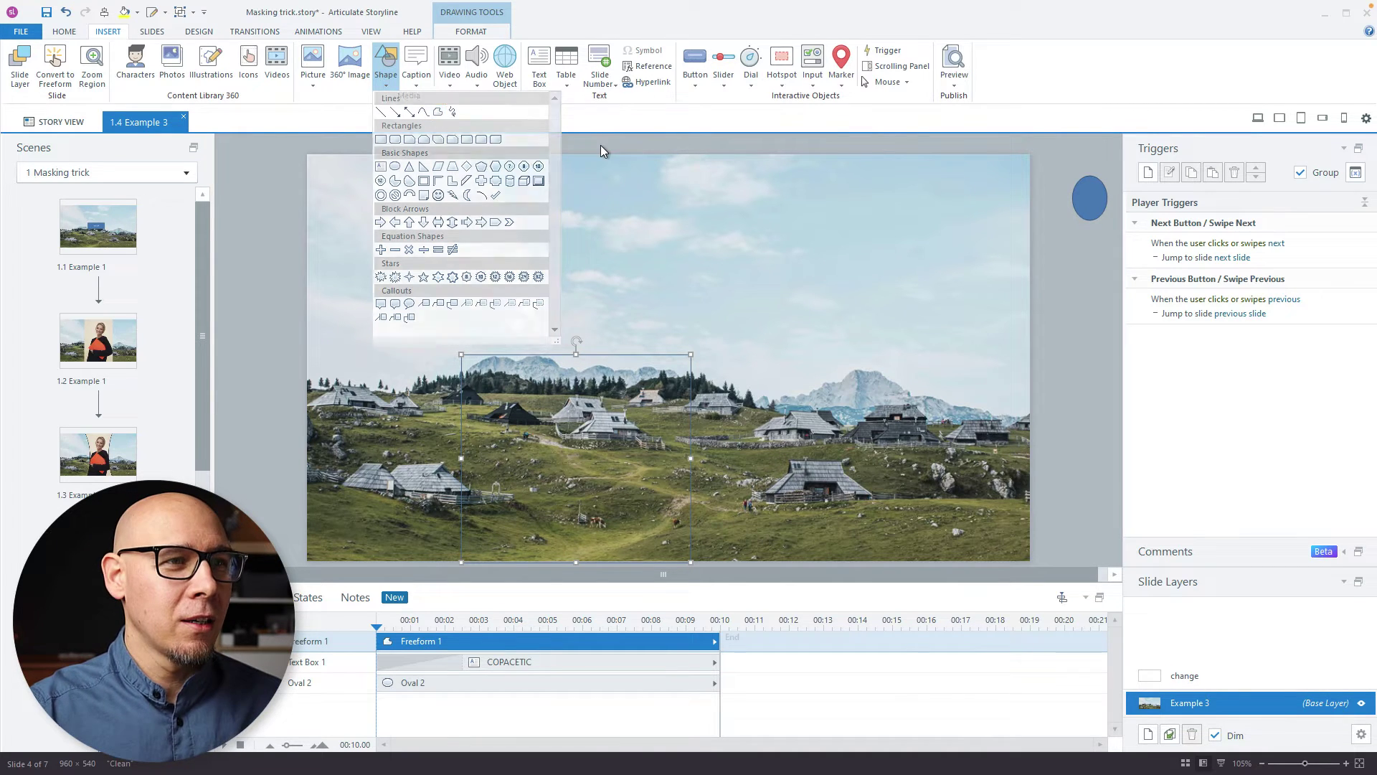
pyautogui.click(576, 216)
pyautogui.click(473, 31)
pyautogui.click(598, 51)
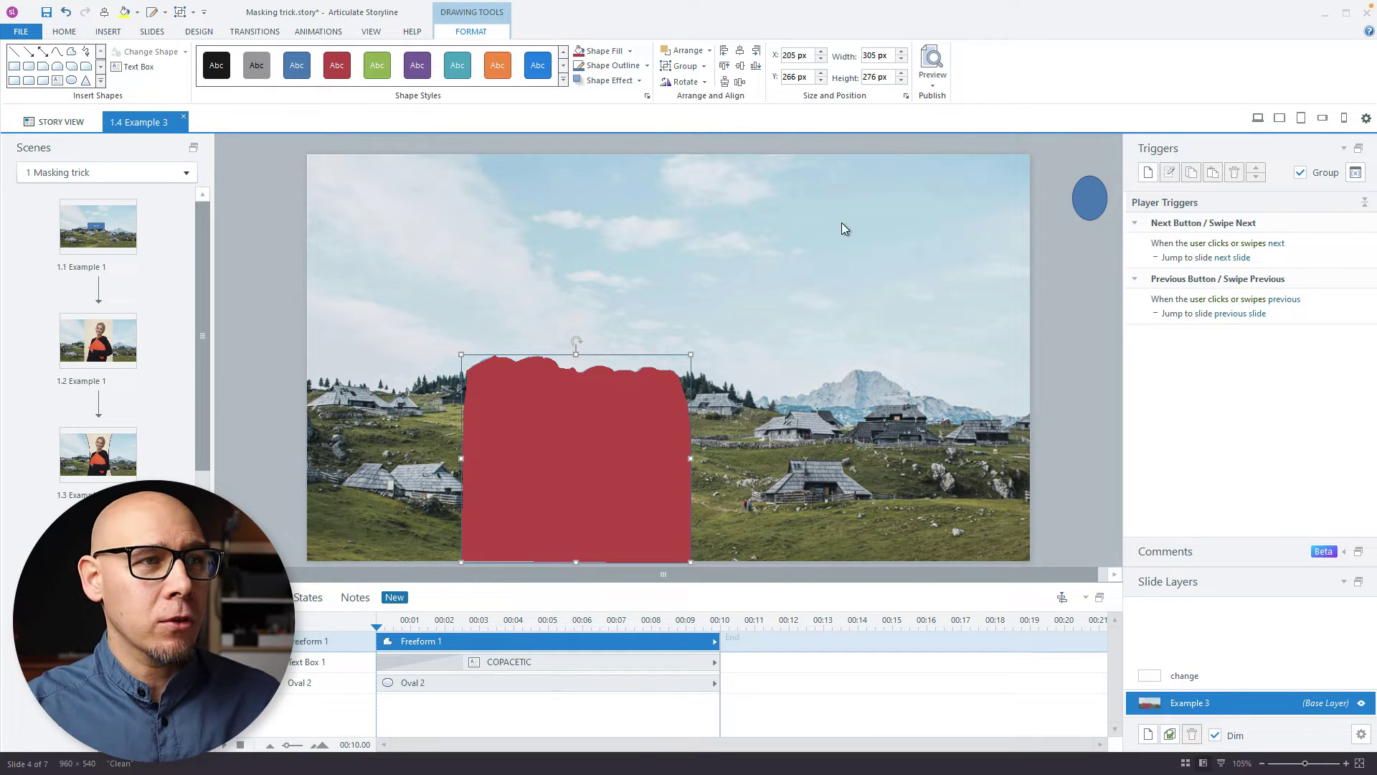
pyautogui.click(66, 12)
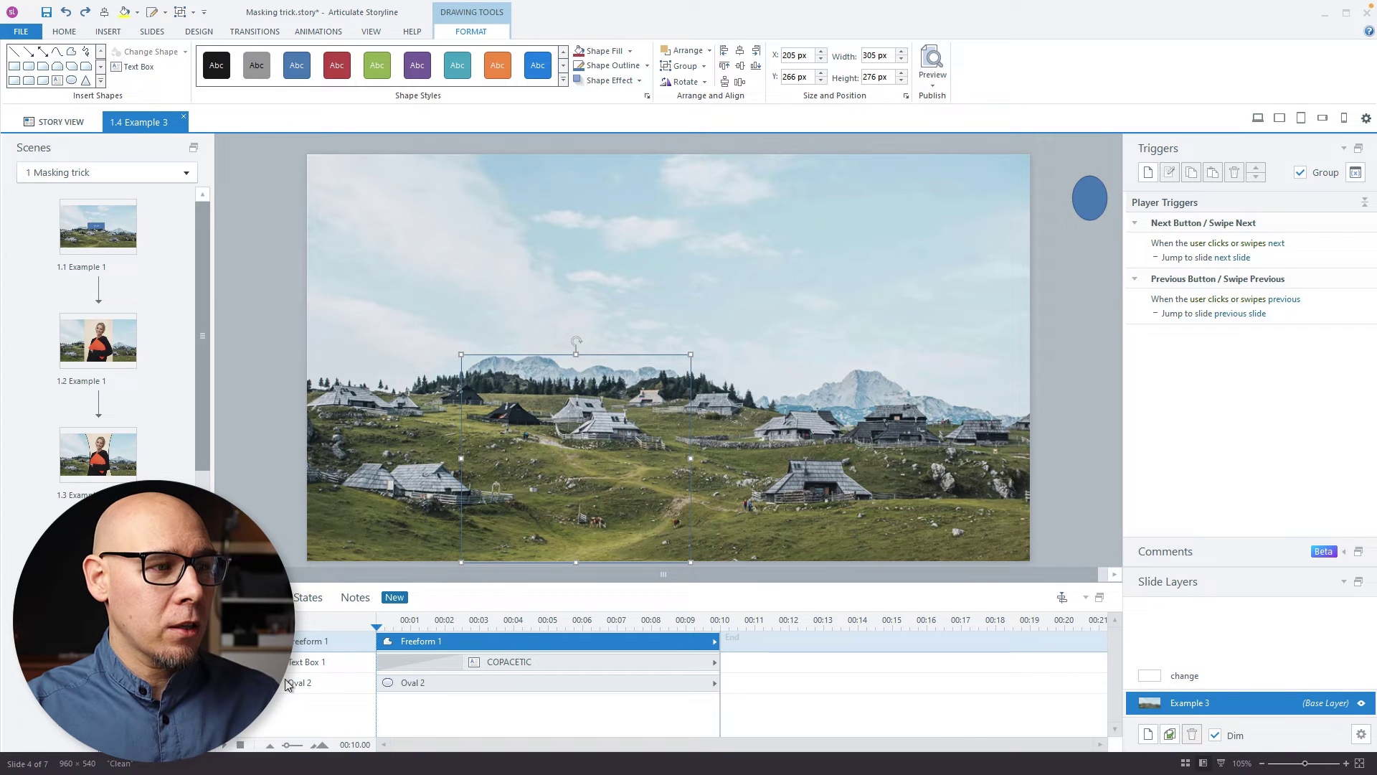
pyautogui.click(560, 662)
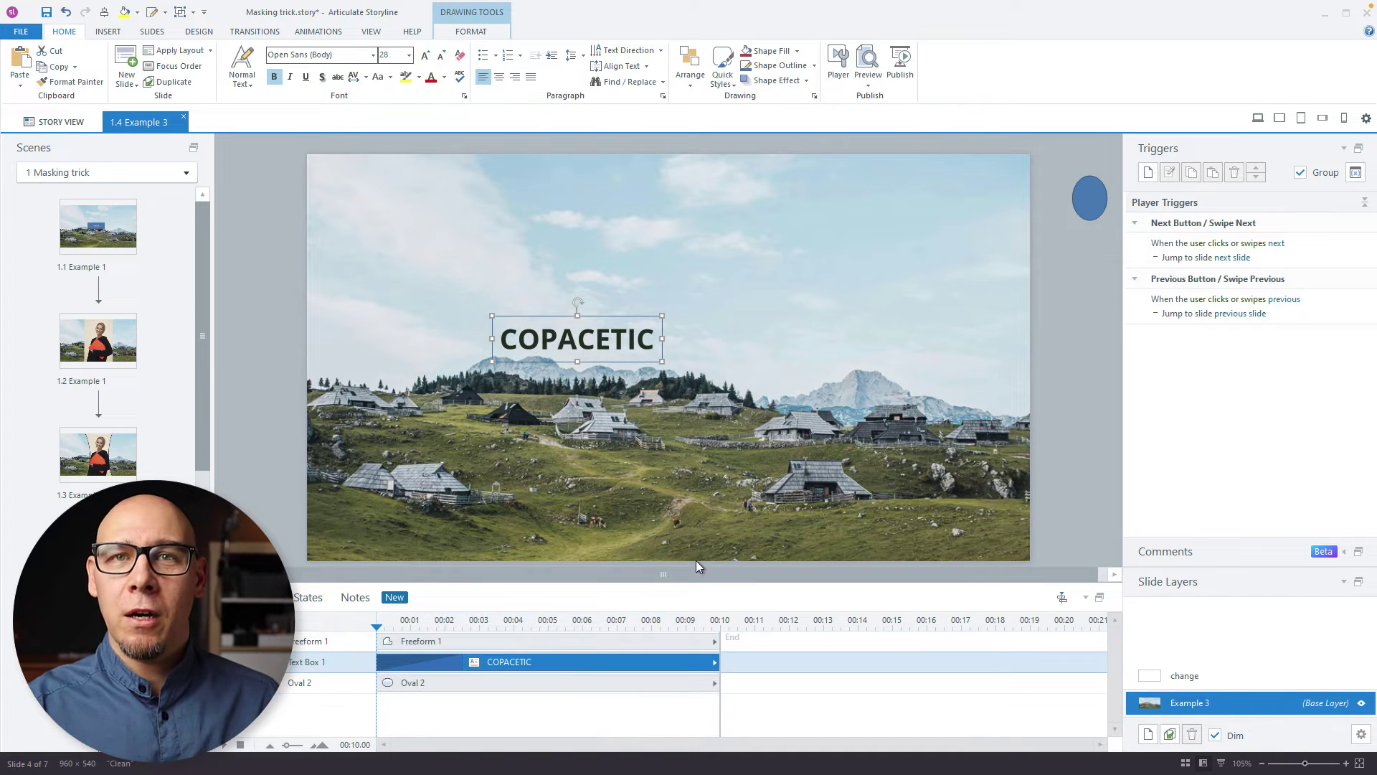
pyautogui.click(1075, 316)
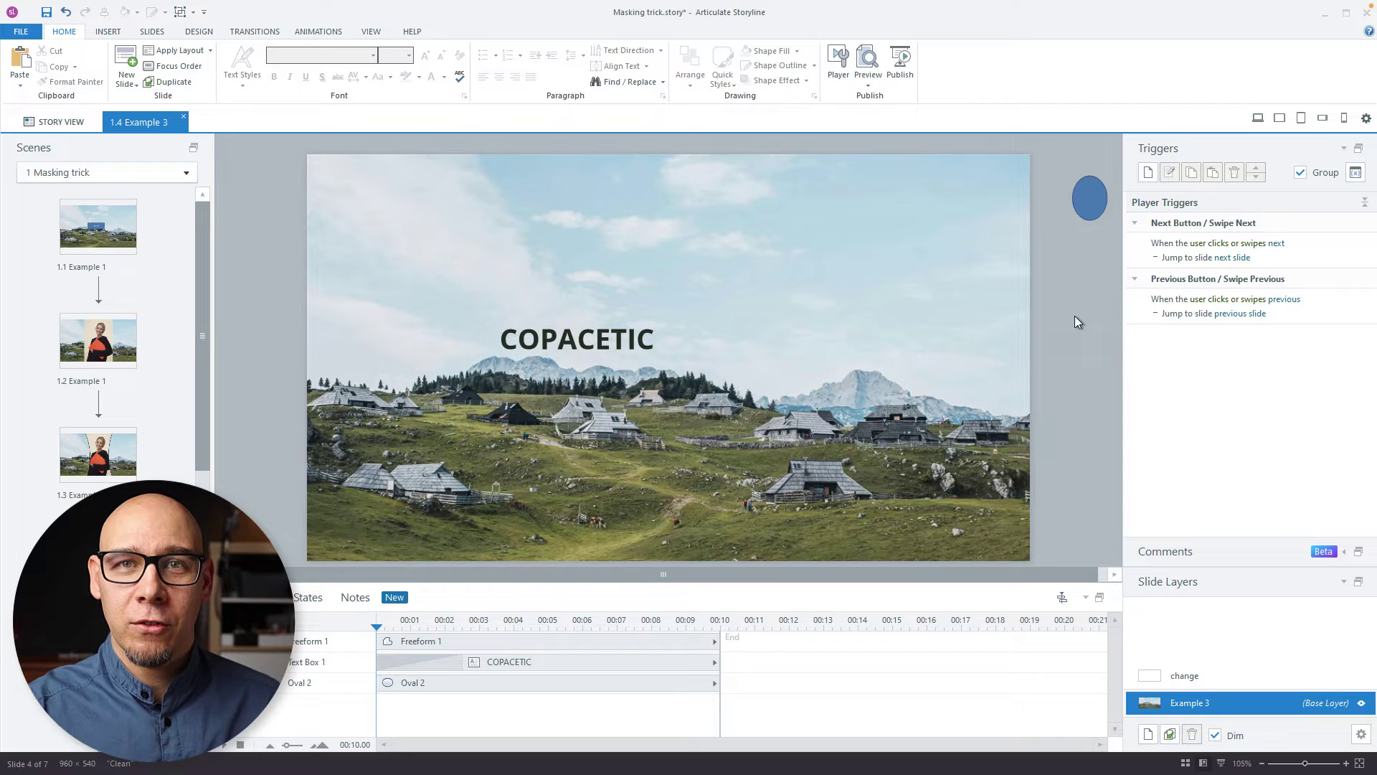
pyautogui.press('F12')
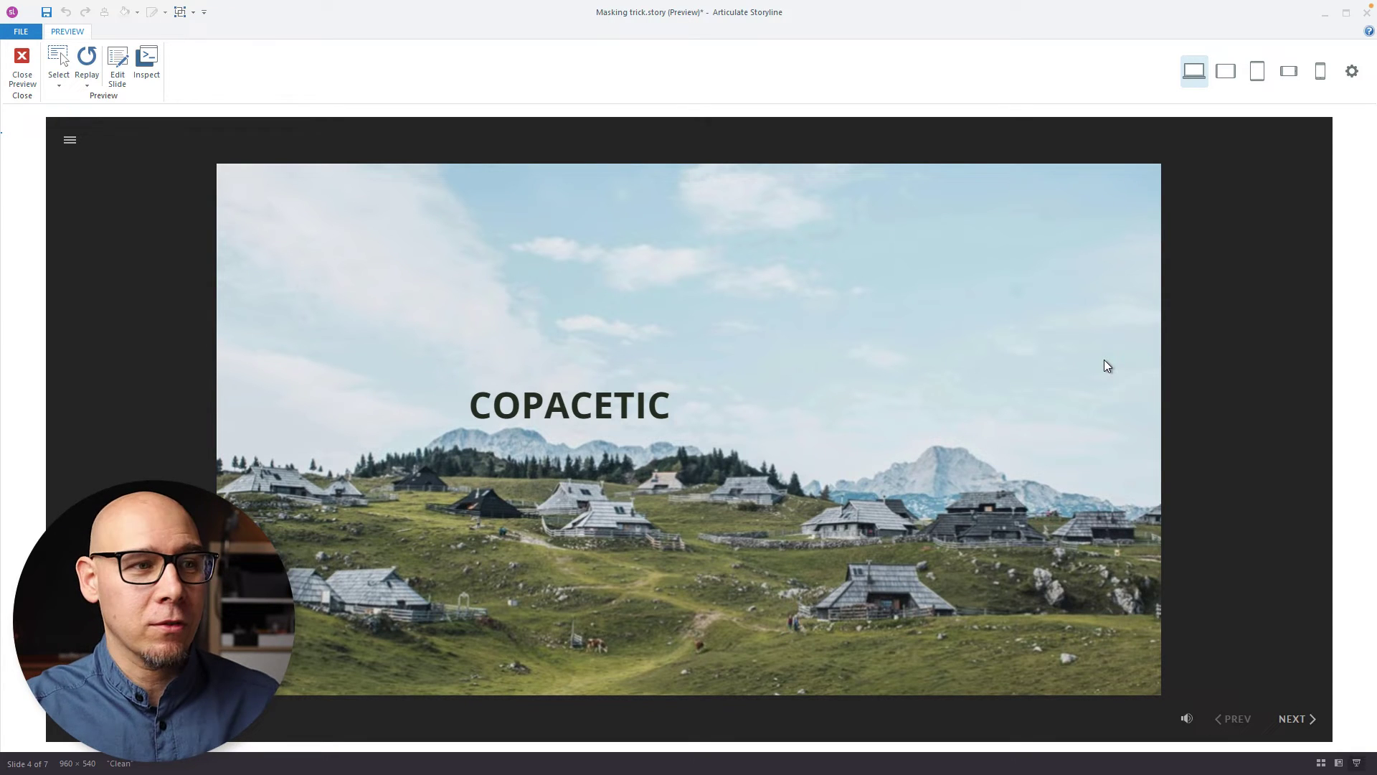
pyautogui.click(22, 68)
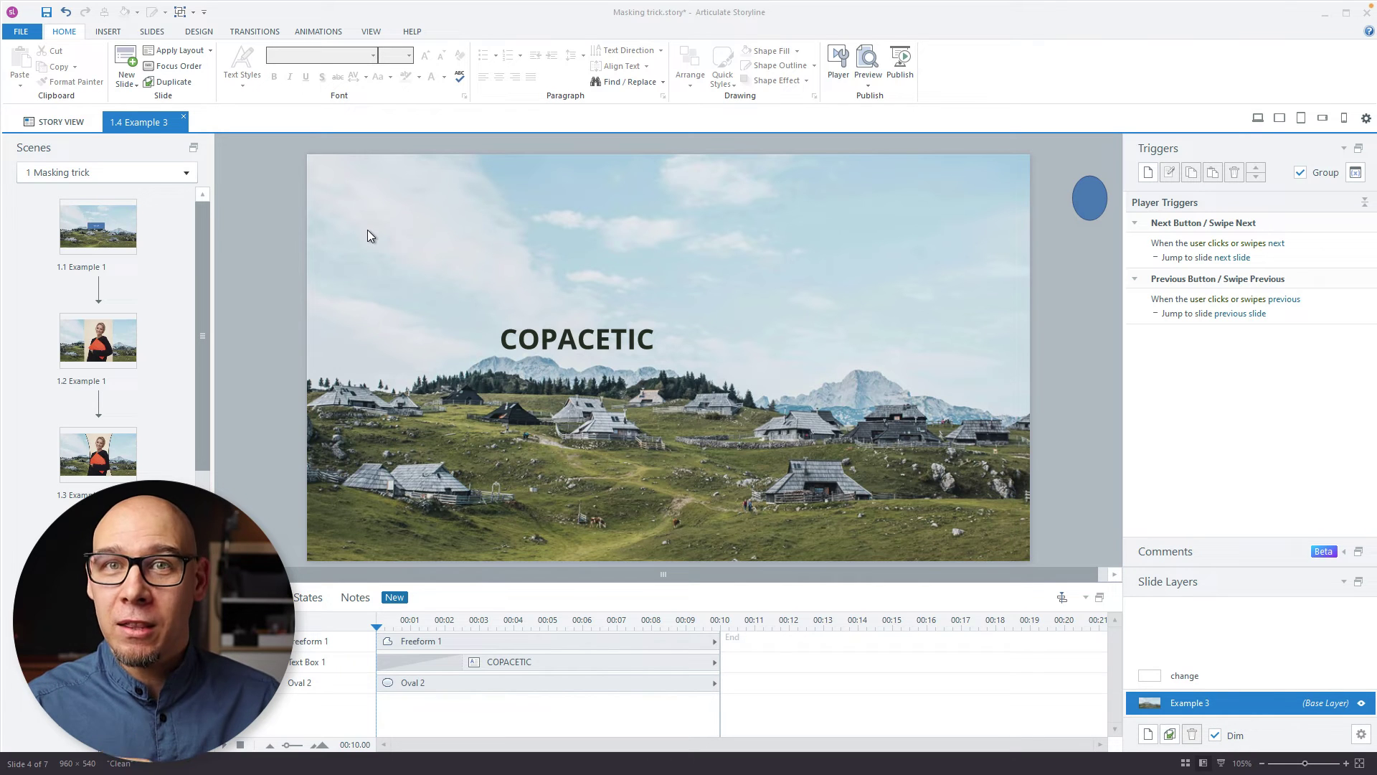
# Step: Open Example 4 and briefly fill the freeform over the houses red, then undo
pyautogui.scroll(-3, 109, 441)
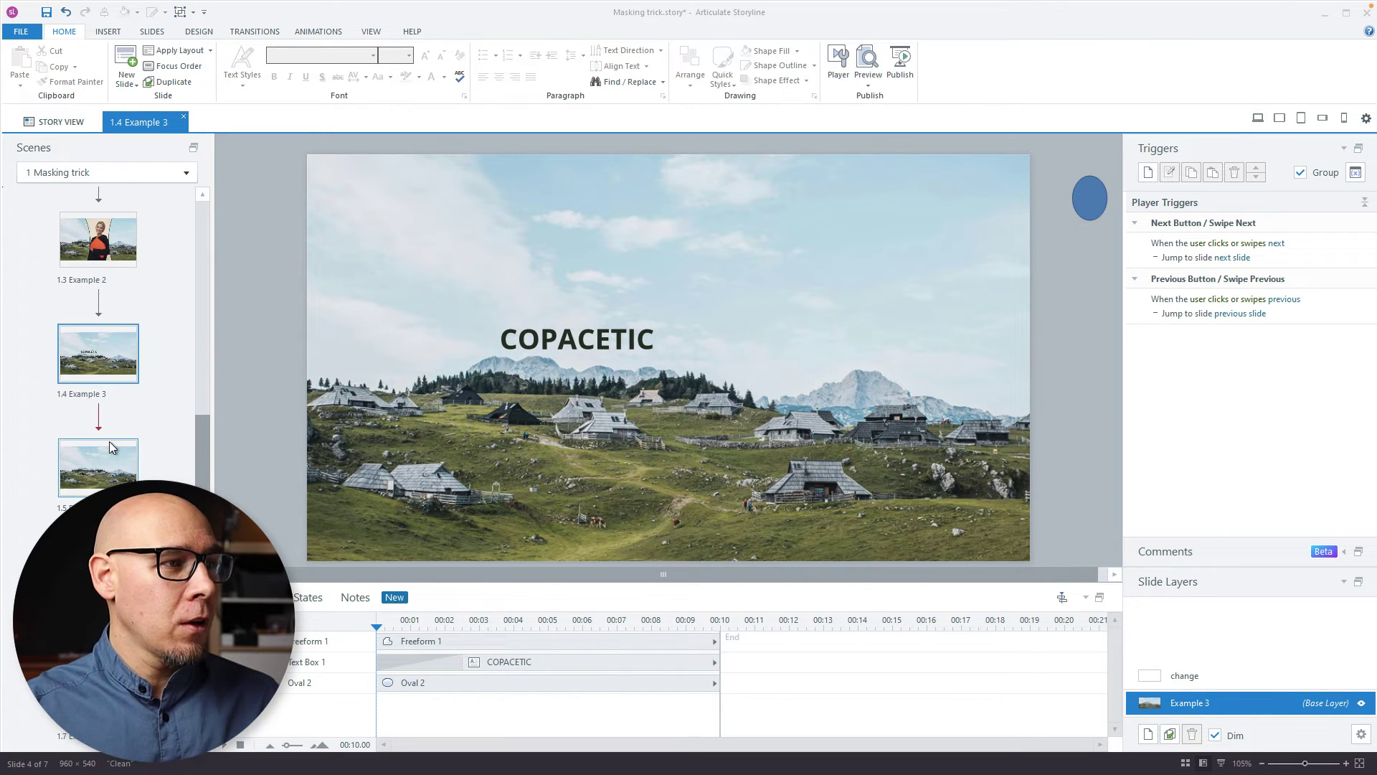
pyautogui.click(110, 441)
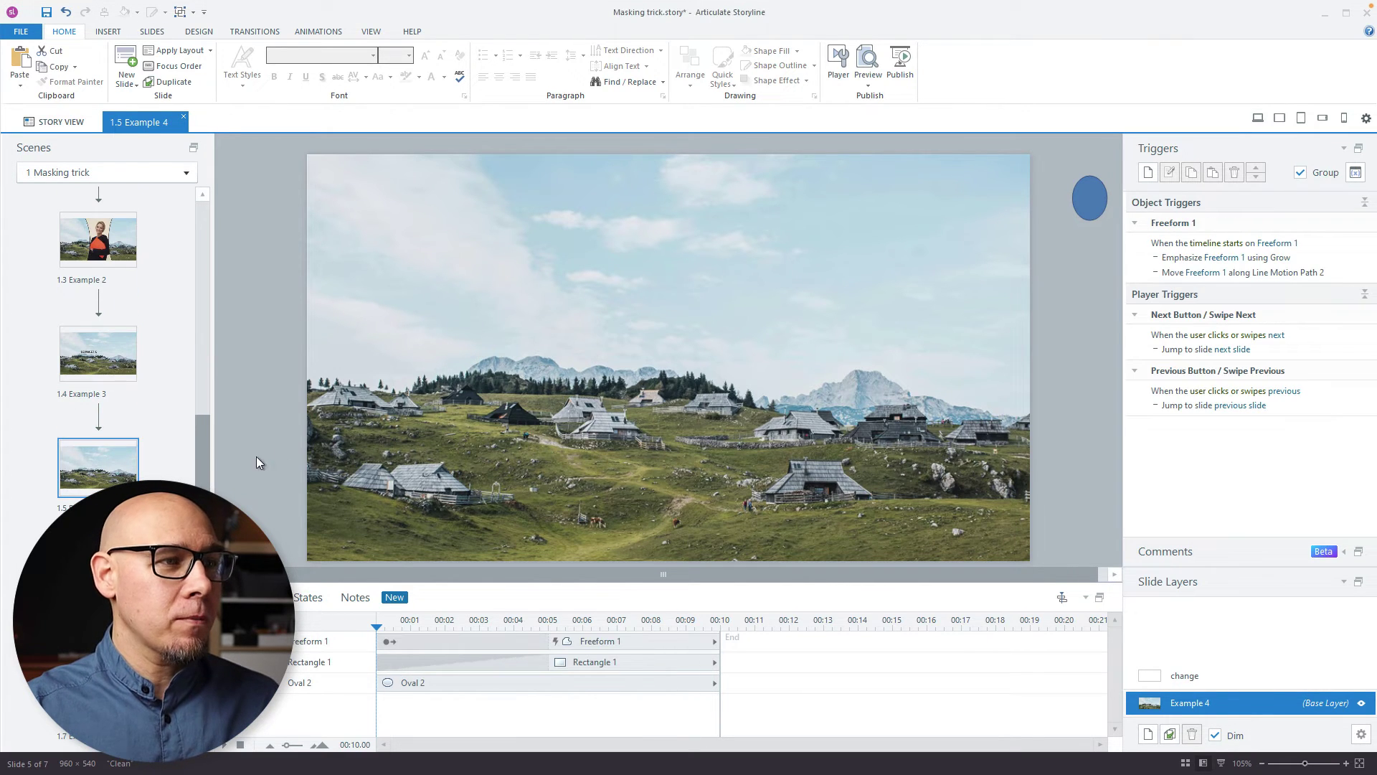
pyautogui.click(413, 495)
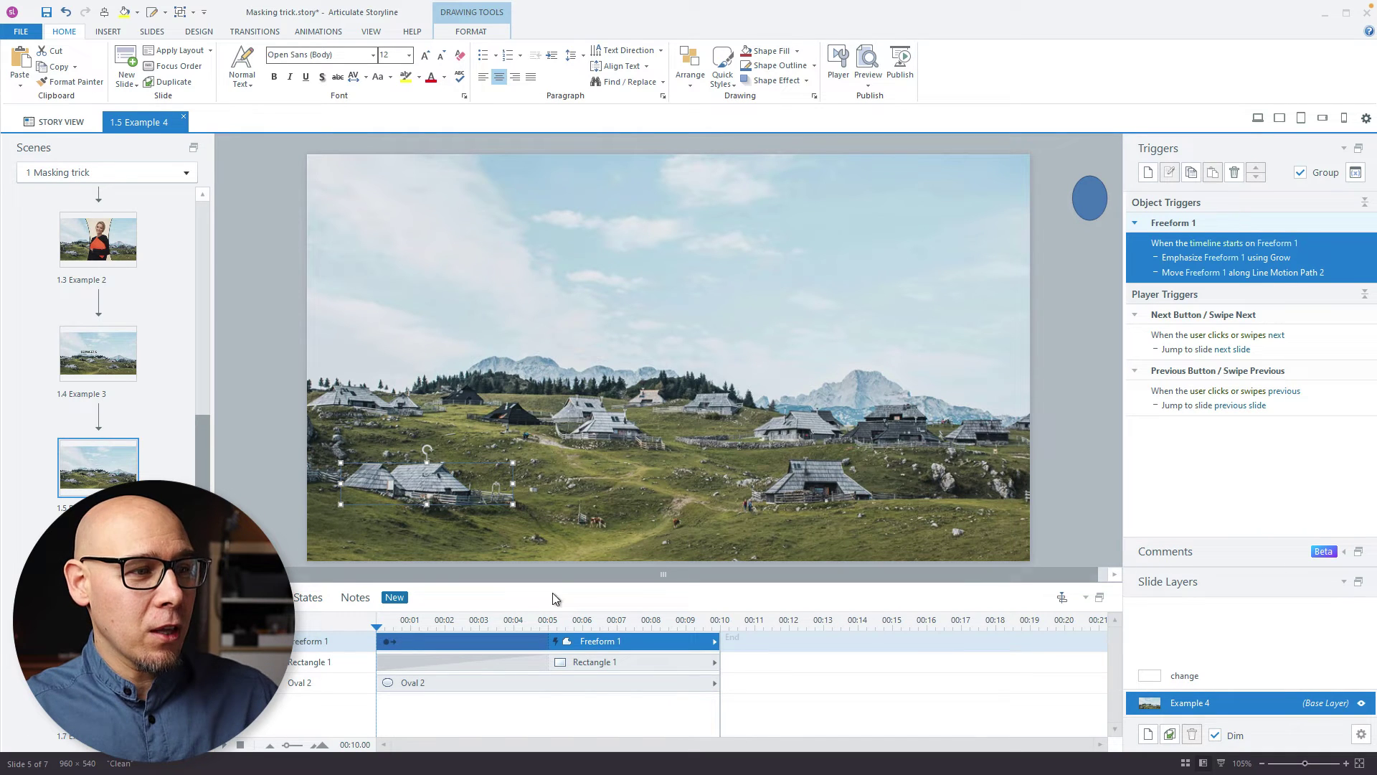
pyautogui.click(762, 51)
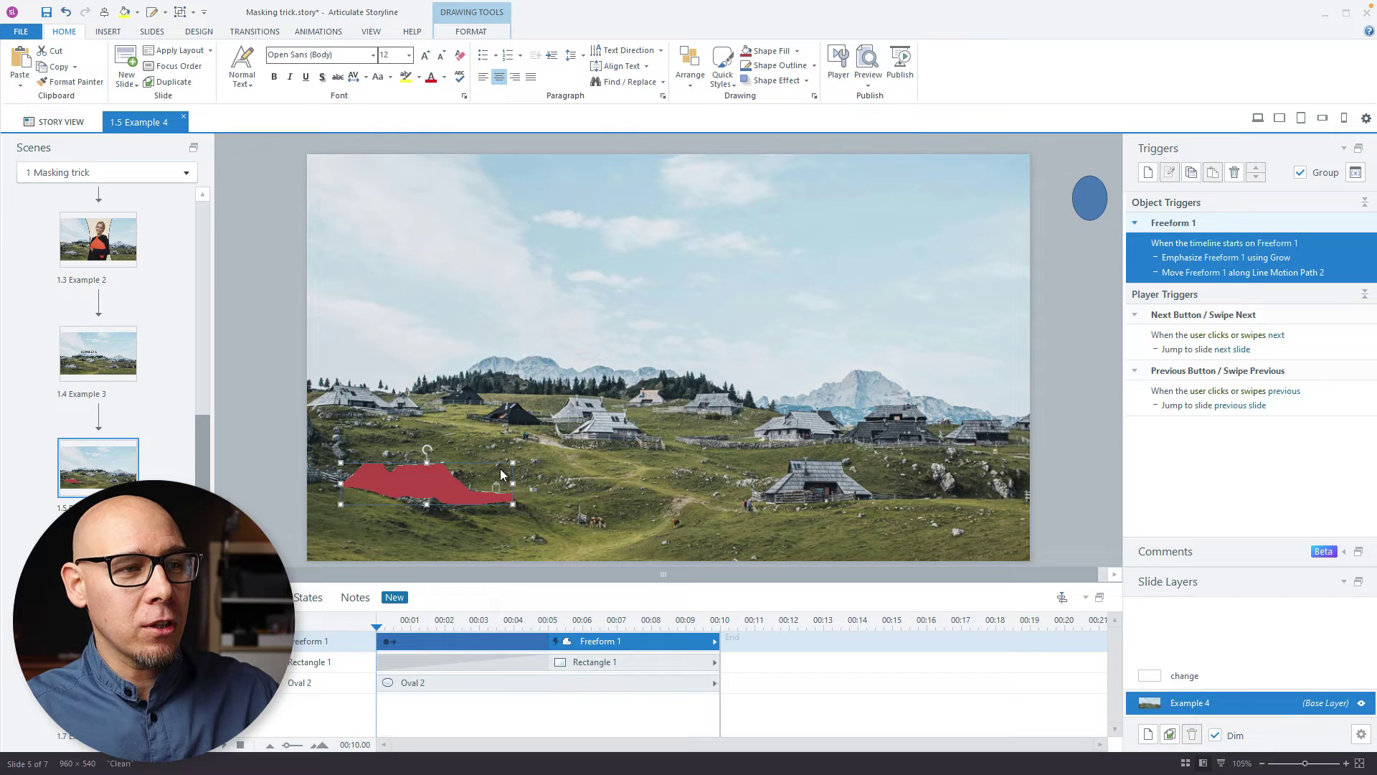
pyautogui.click(65, 12)
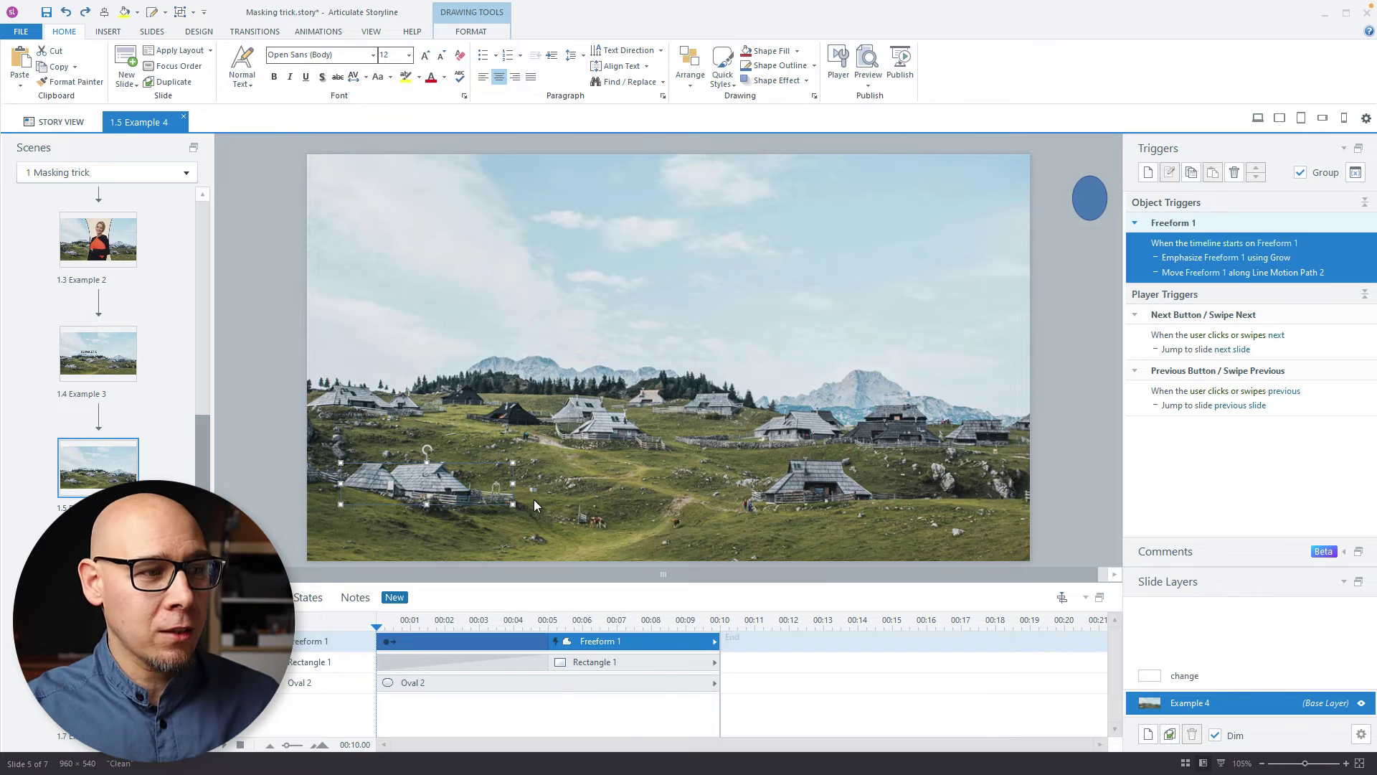
# Step: Inspect the darkened full-slide rectangle and Freeform 1's animations
pyautogui.click(545, 662)
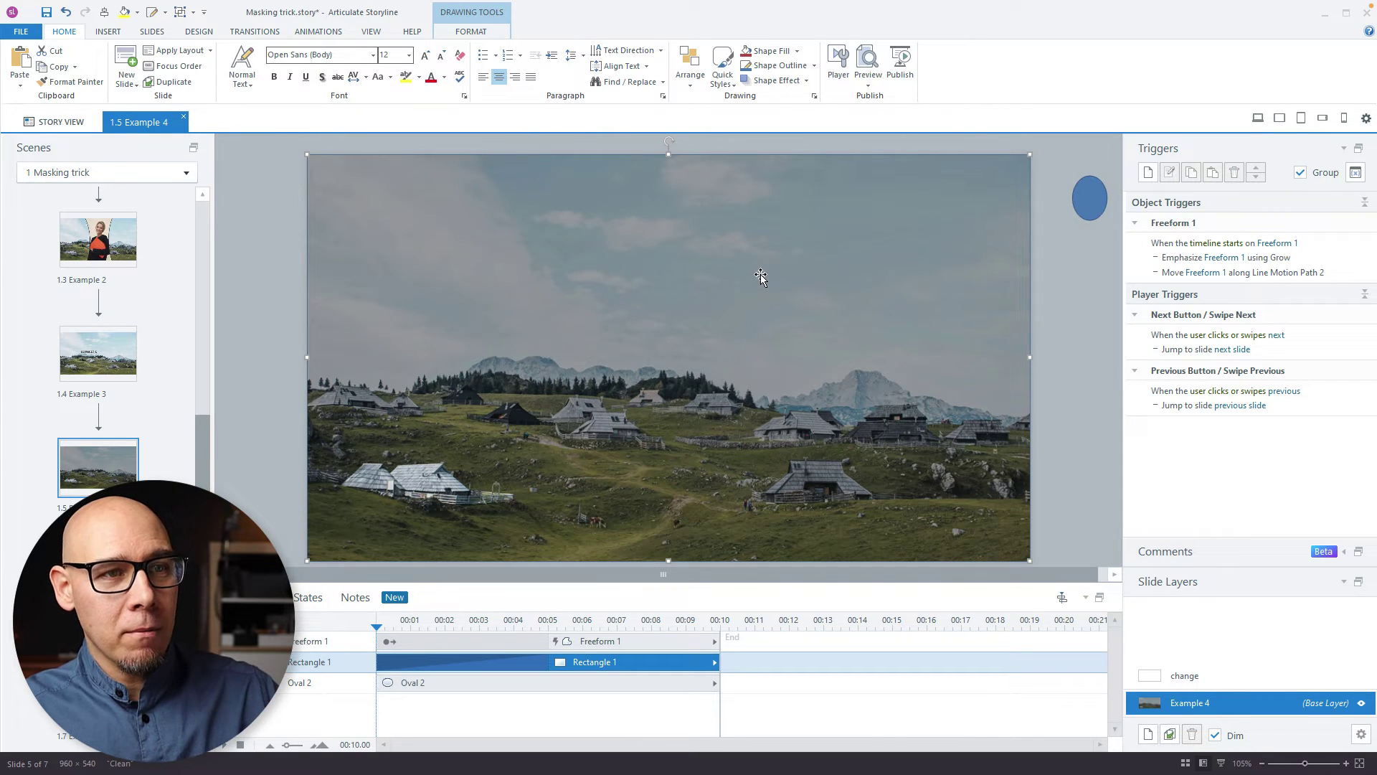
pyautogui.click(445, 489)
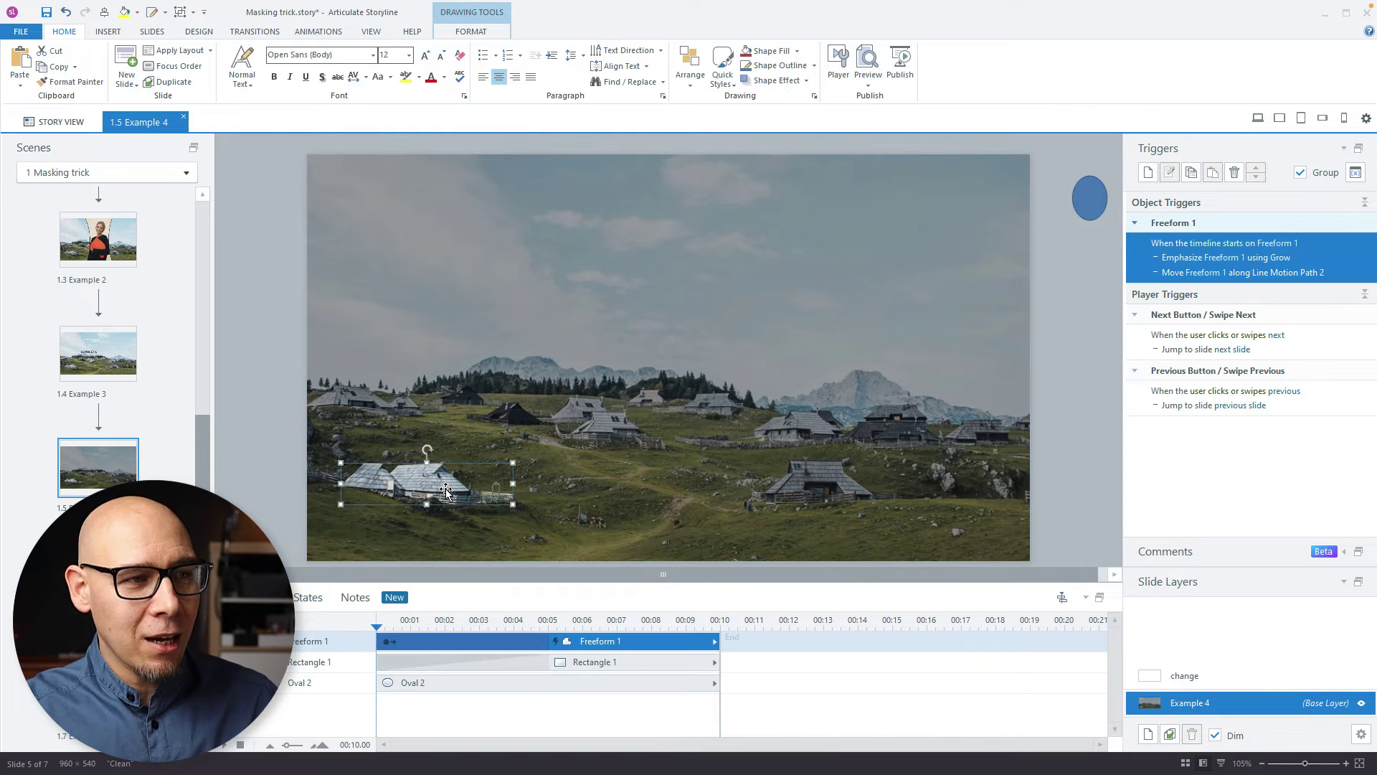
pyautogui.click(320, 33)
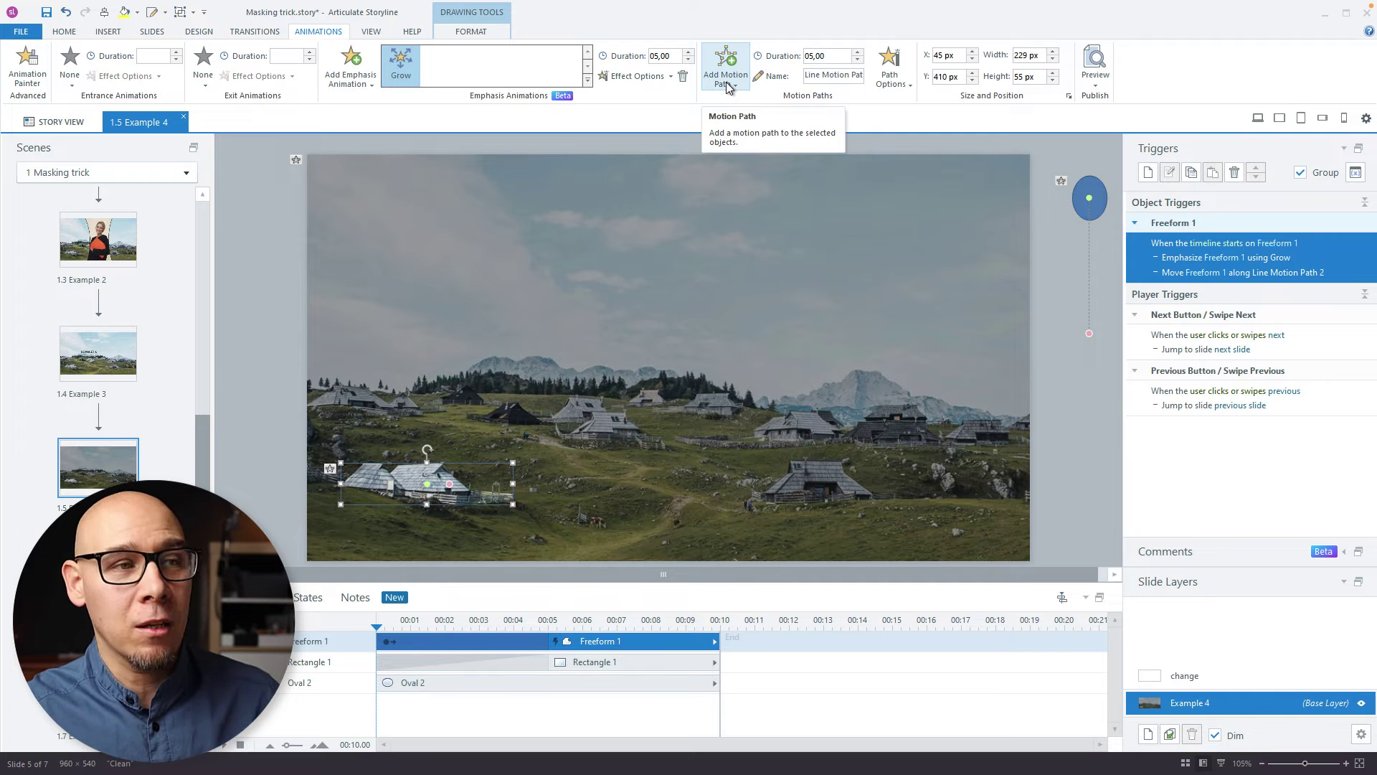
pyautogui.click(1057, 299)
# Step: Preview the Example 4 slide, close the preview, and move to Example 5
pyautogui.press('F12')
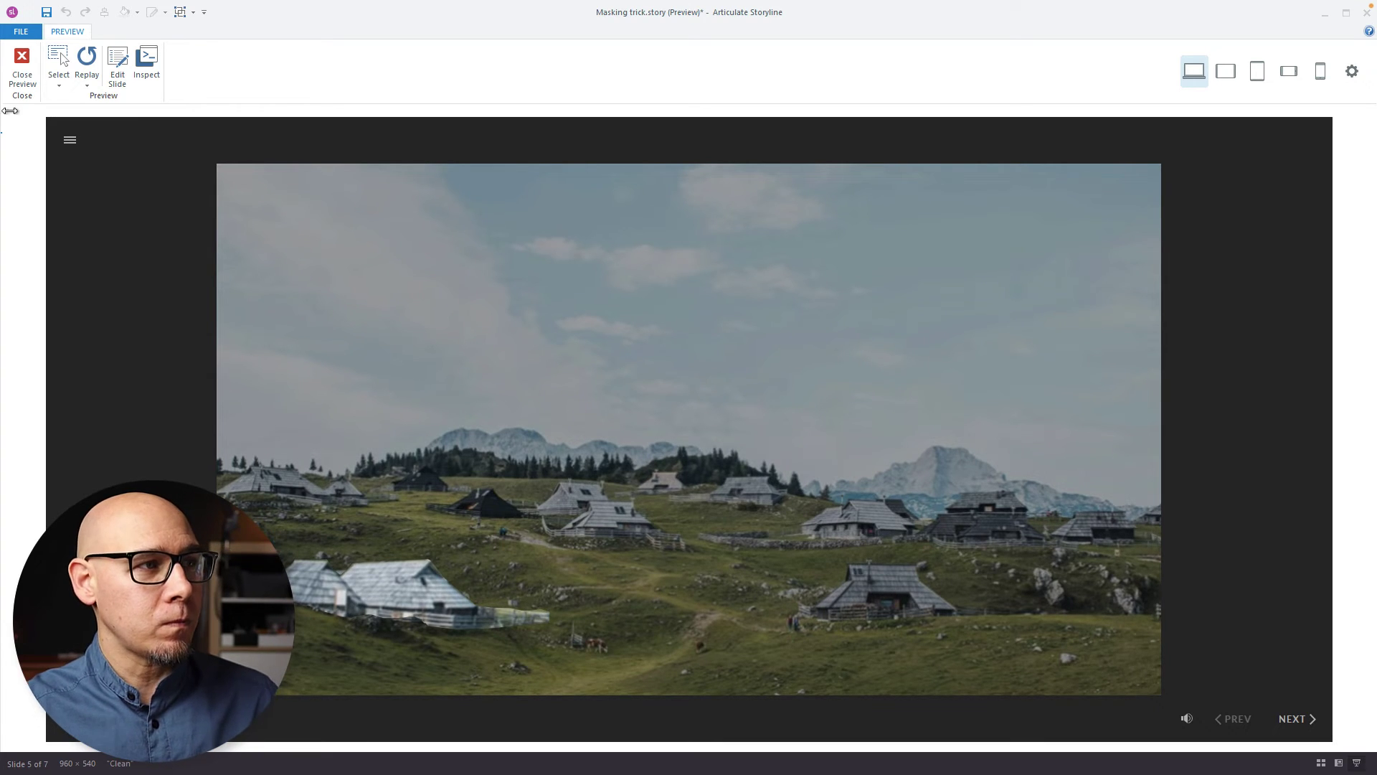
pyautogui.click(22, 64)
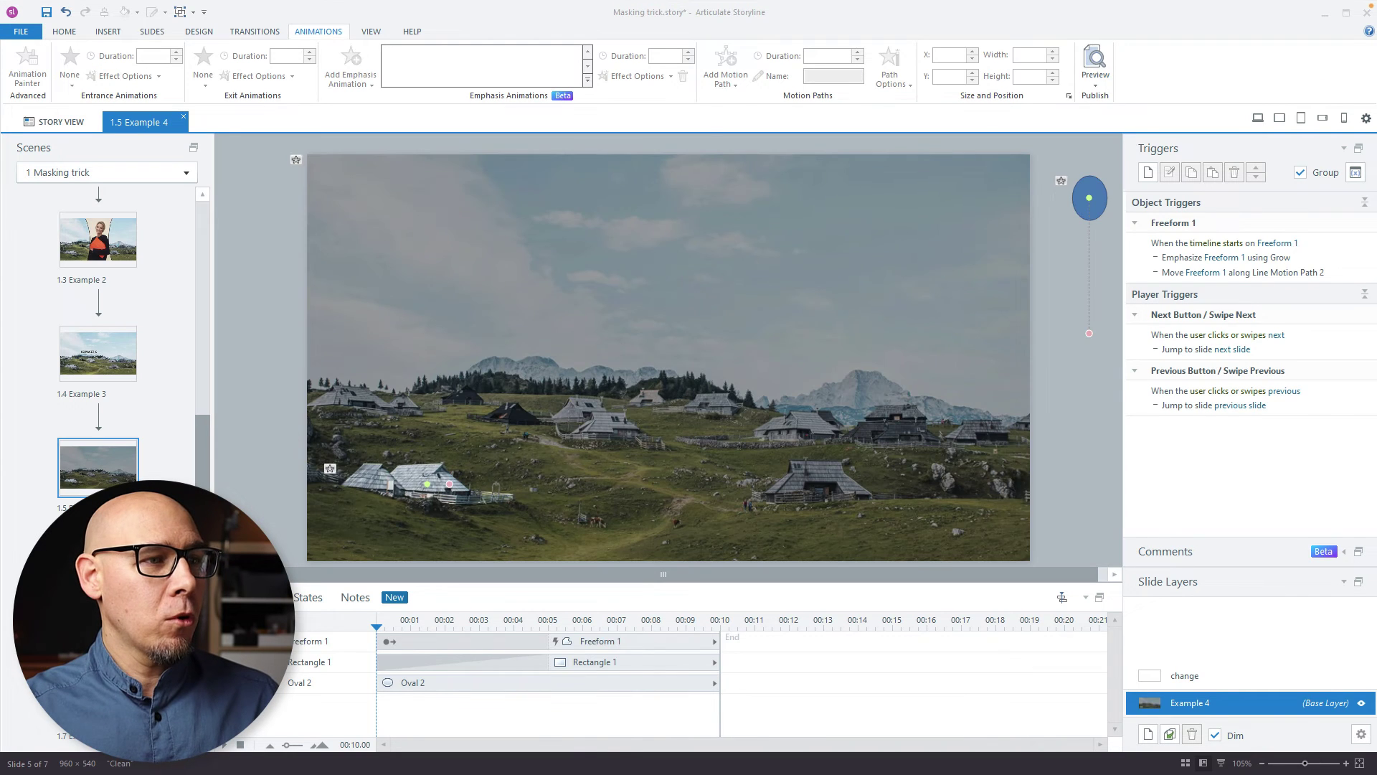
pyautogui.press('Down')
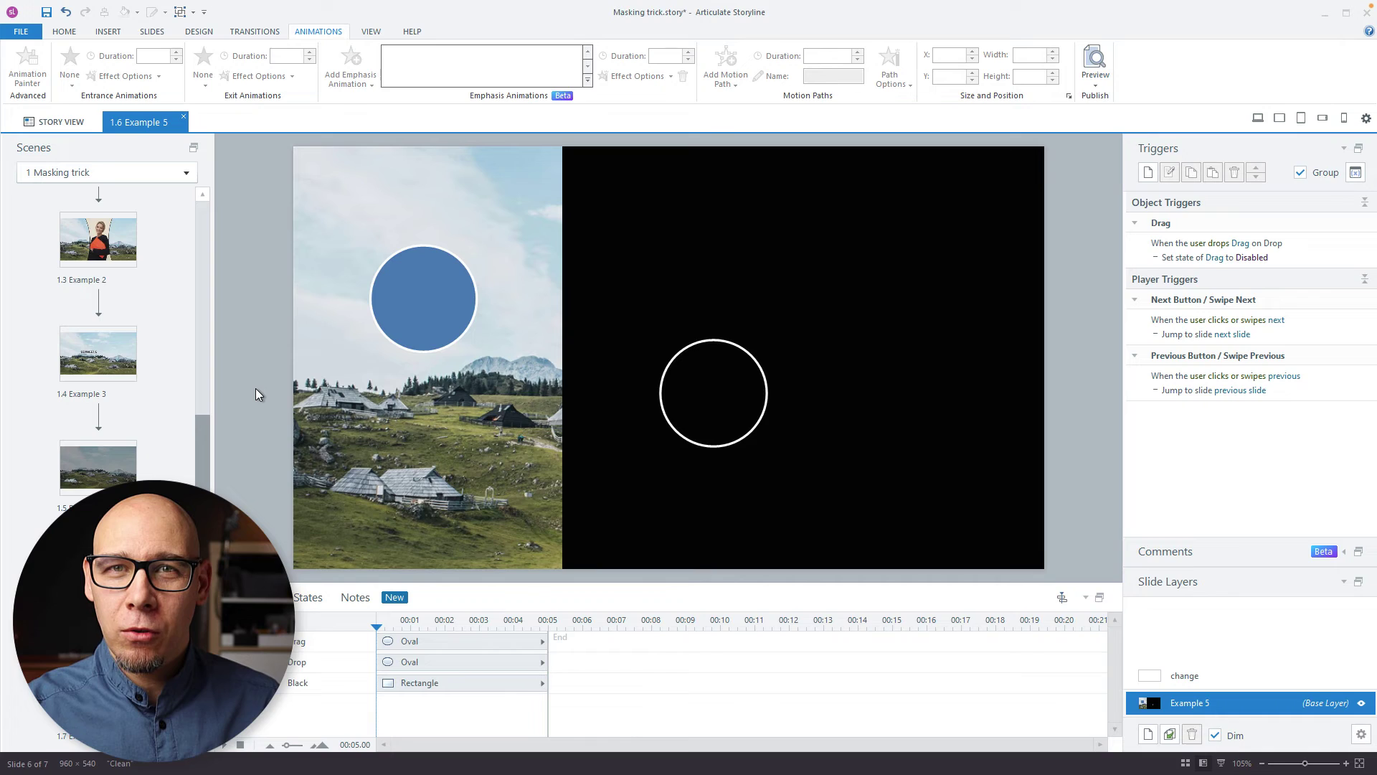
pyautogui.hotkey('ctrl', 'F12')
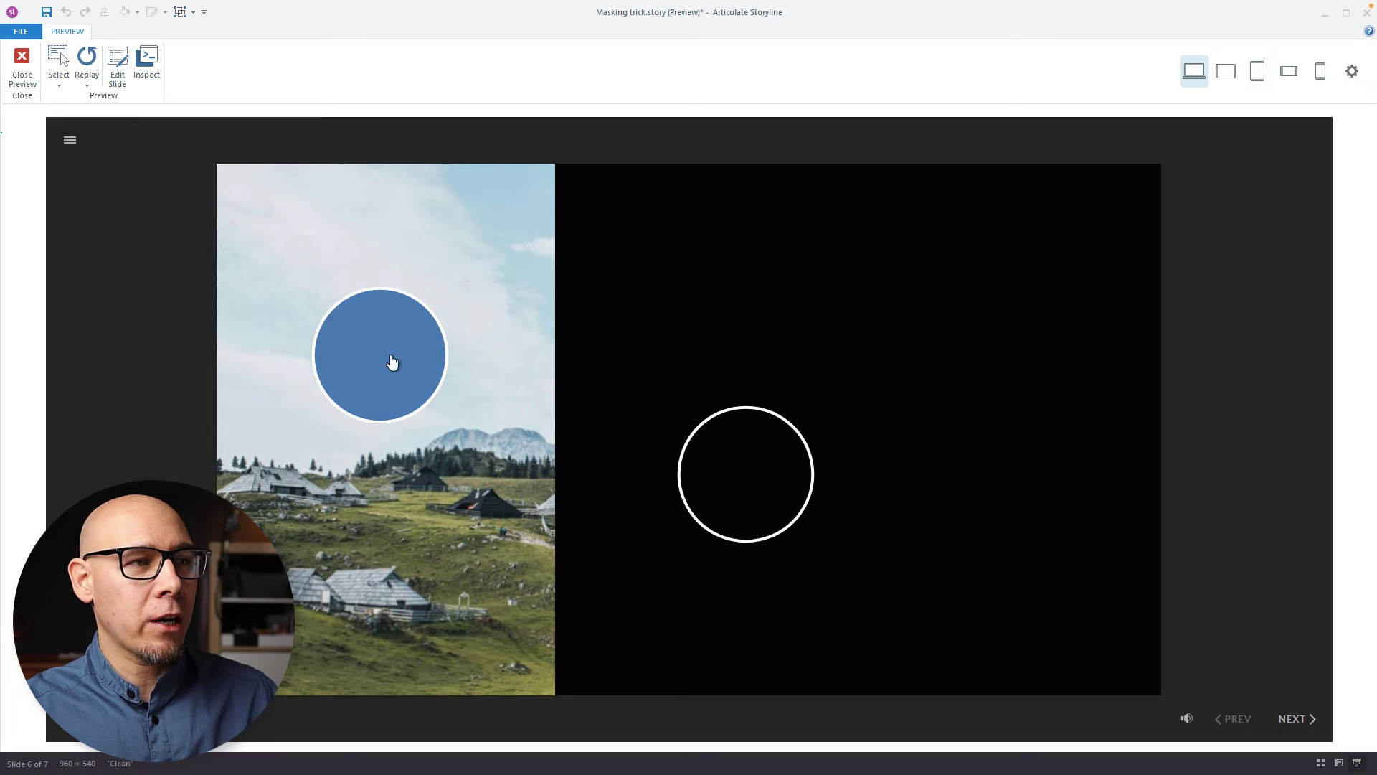
pyautogui.moveTo(394, 364); pyautogui.dragTo(747, 473)
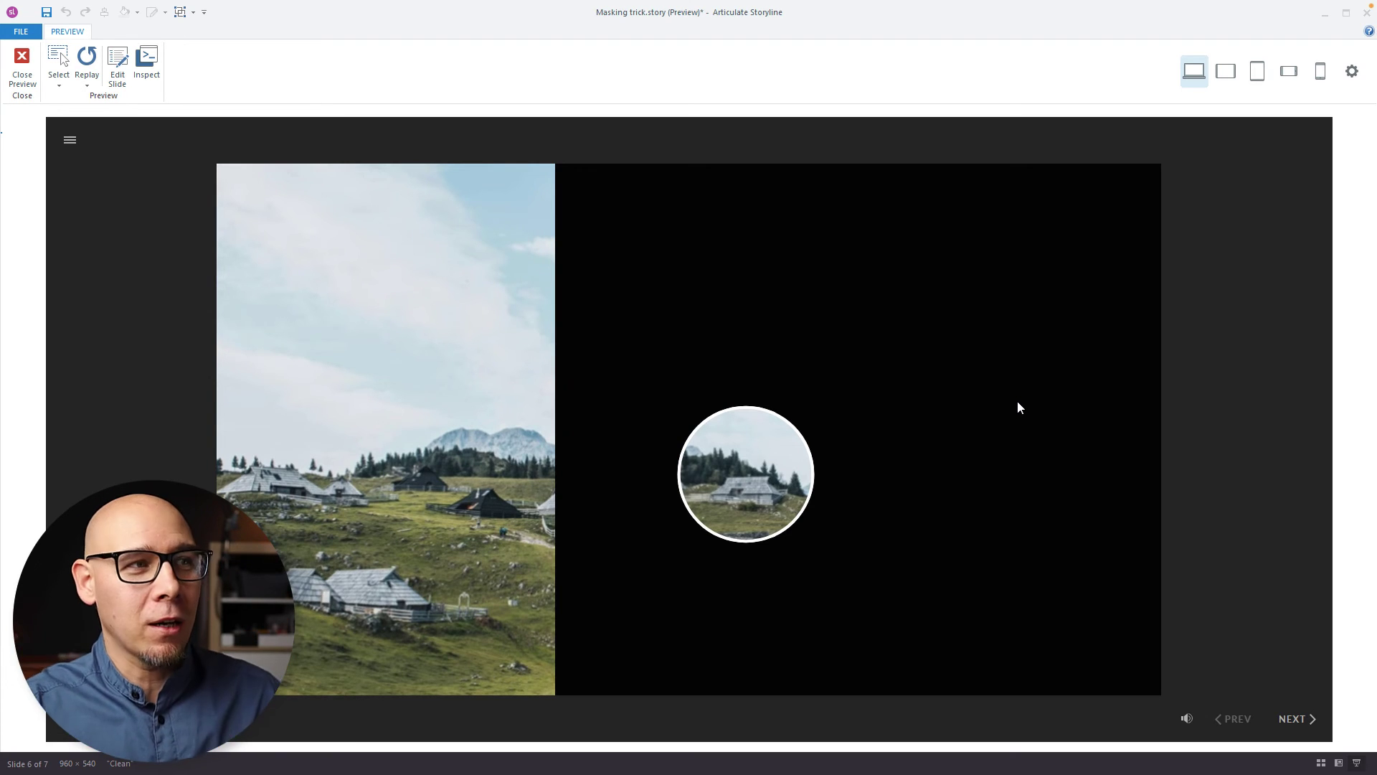
pyautogui.click(26, 74)
pyautogui.scroll(-1, 153, 436)
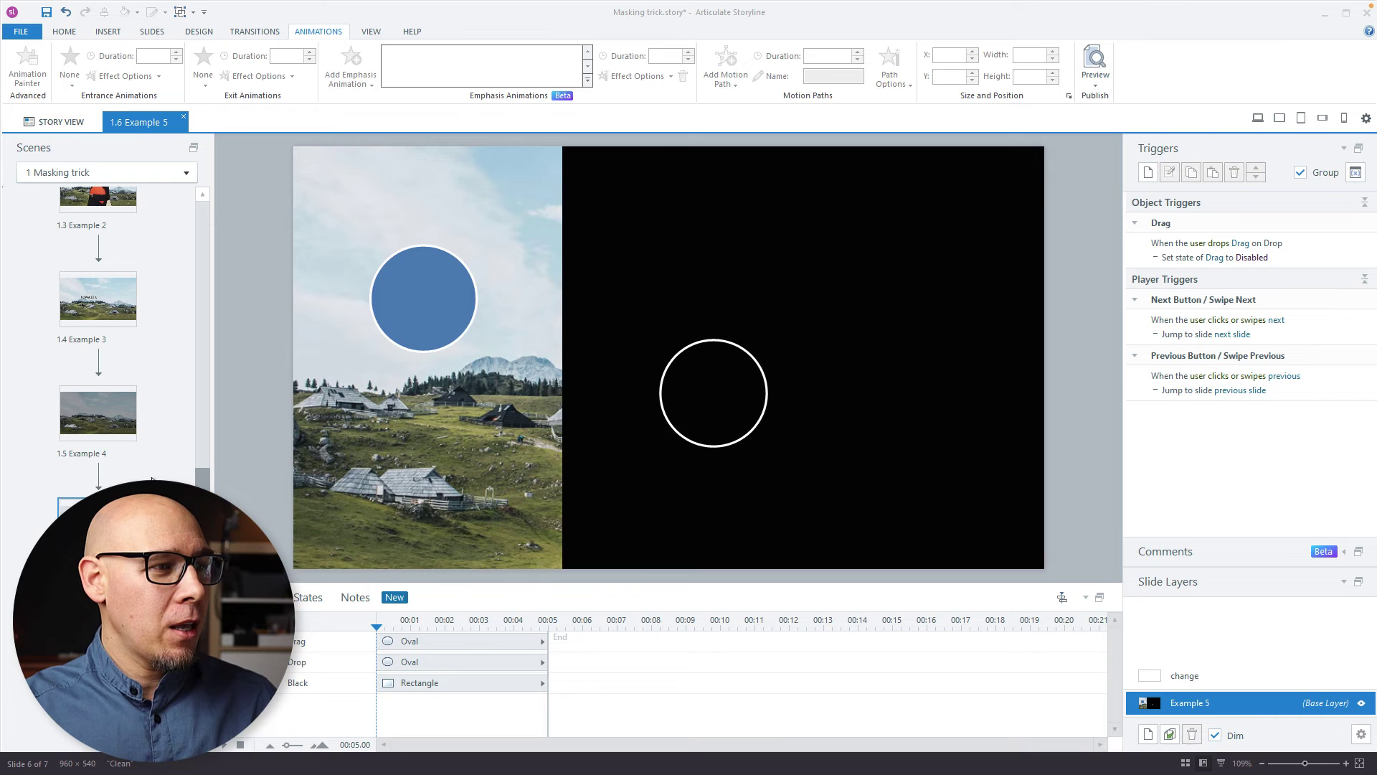
# Step: Preview slide 1.7 Example 6, dragging the circle to reveal more landscape, then close the preview
pyautogui.click(98, 645)
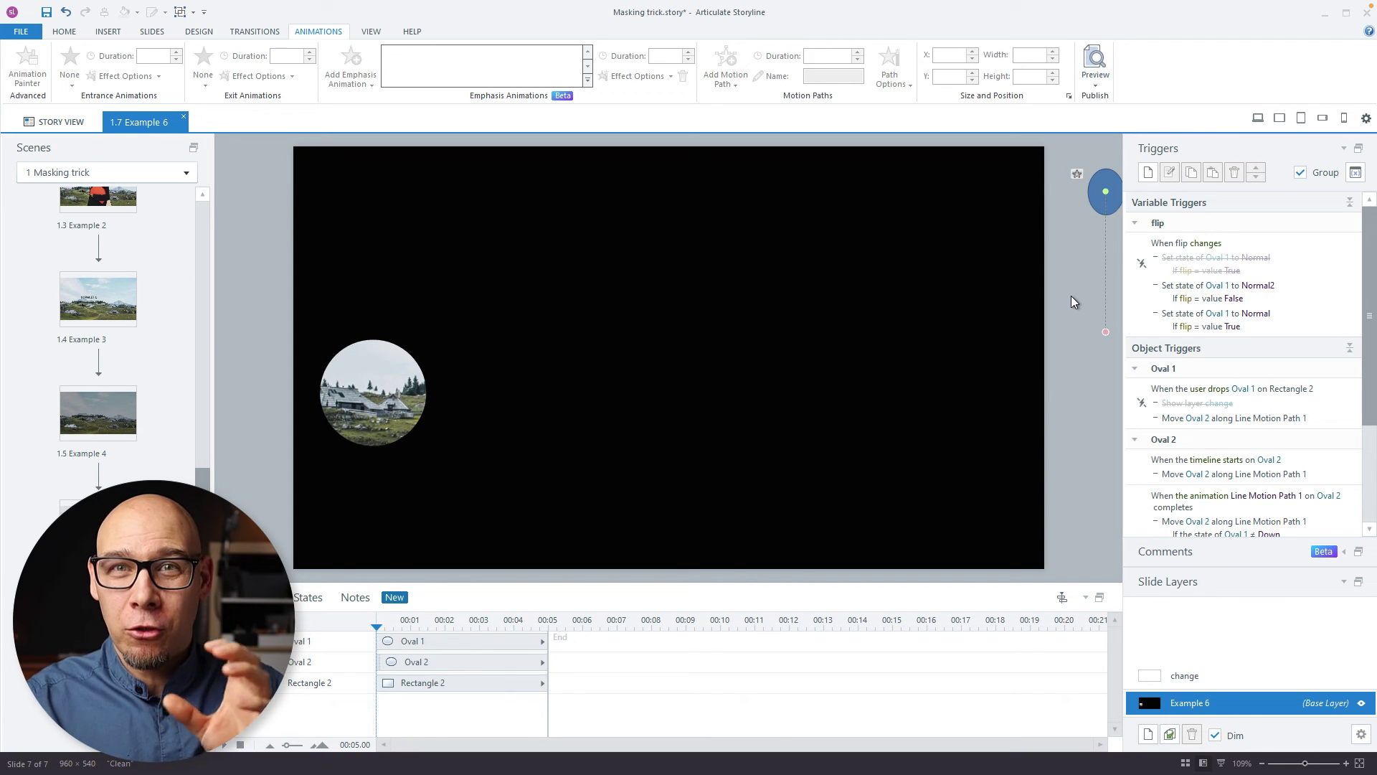
pyautogui.press('F12')
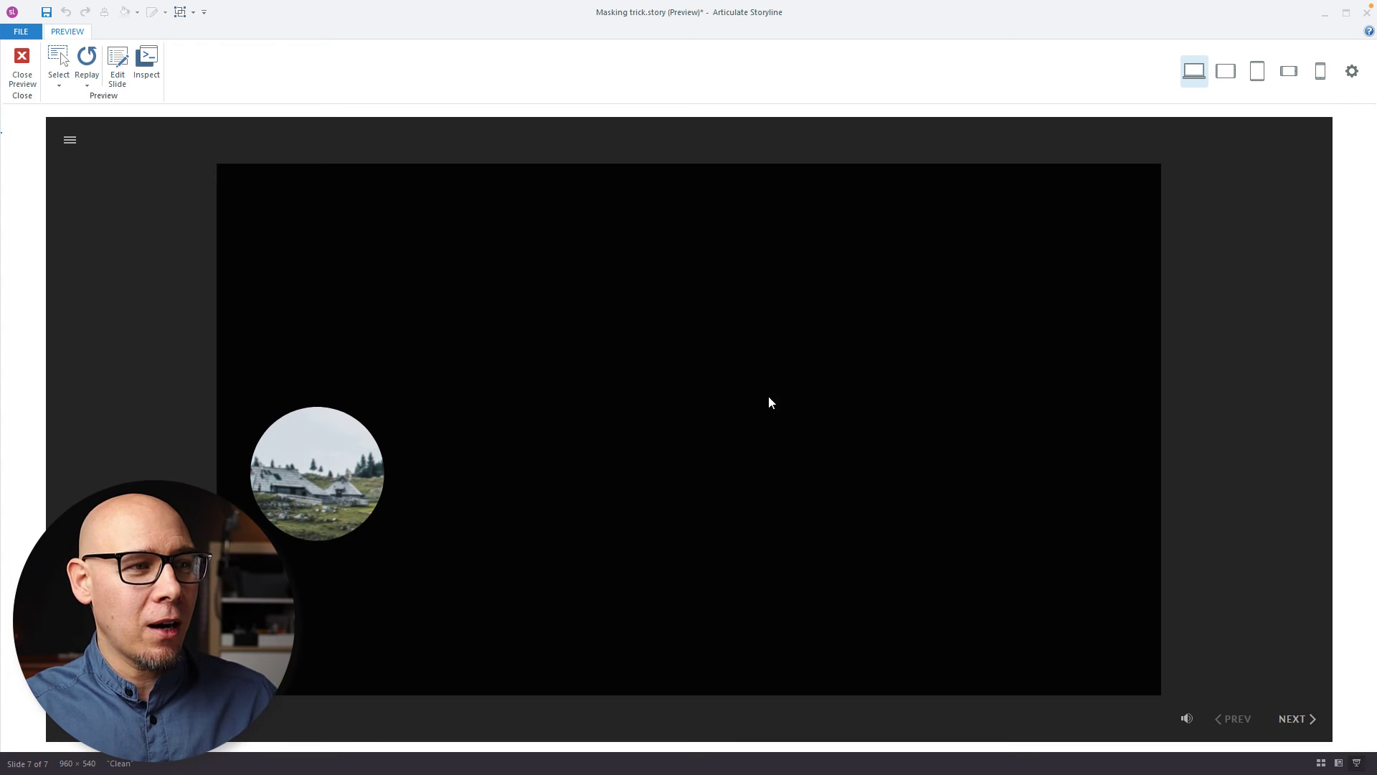
pyautogui.moveTo(351, 497); pyautogui.dragTo(472, 420)
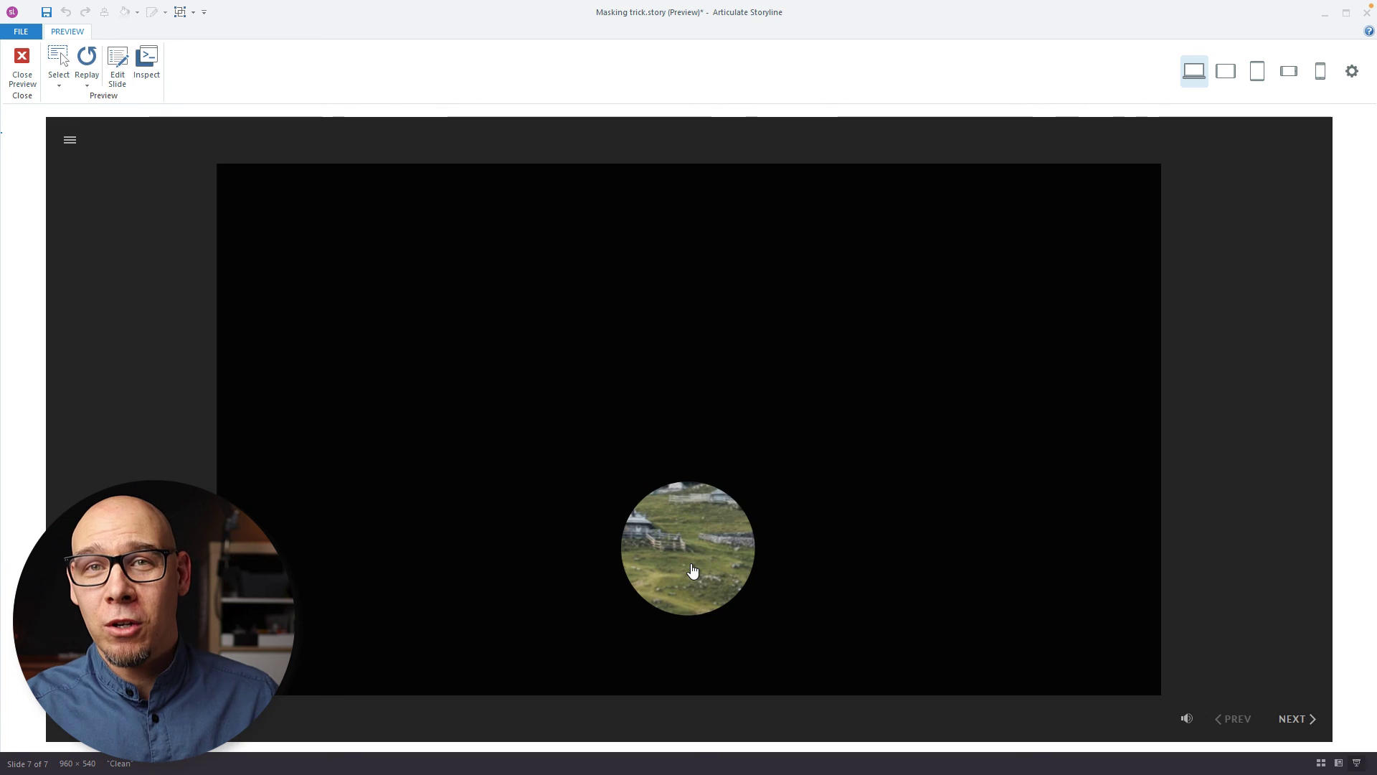
pyautogui.click(21, 68)
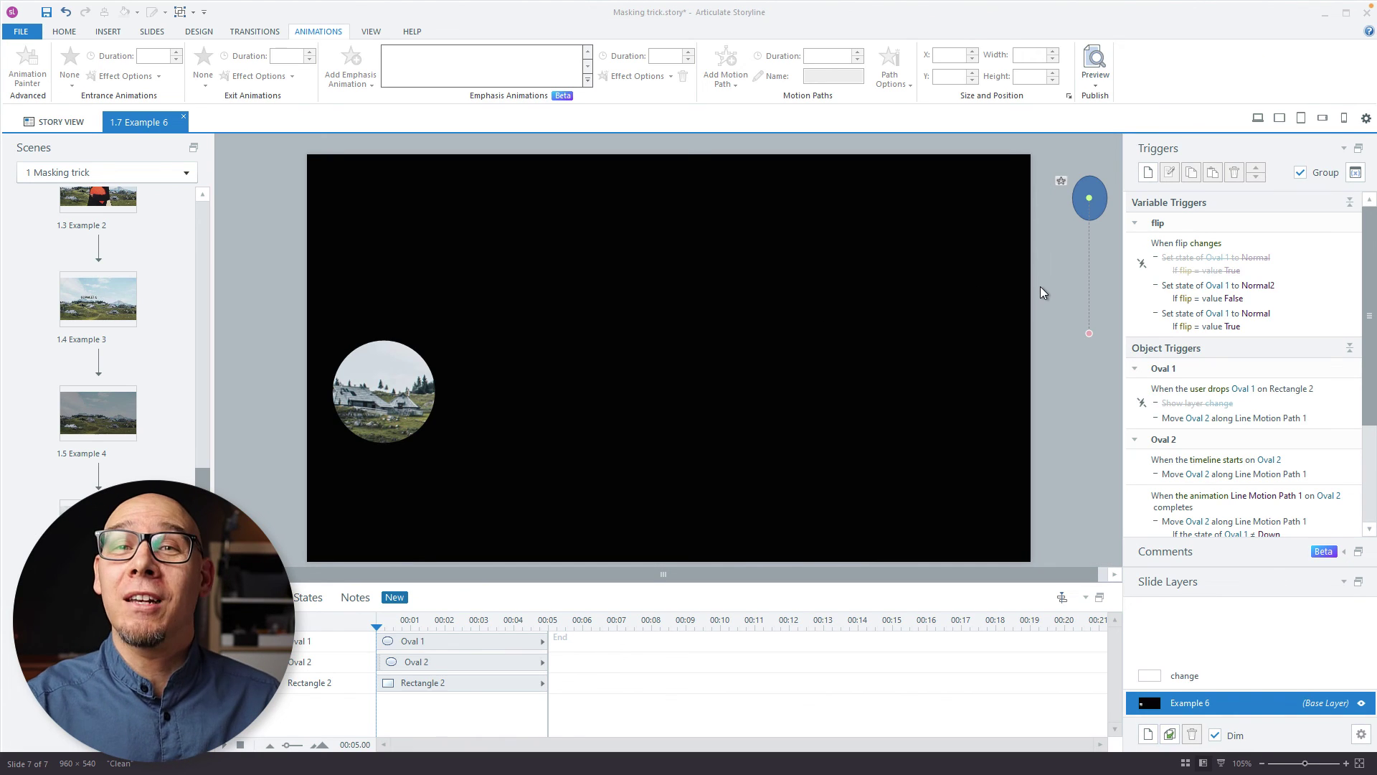